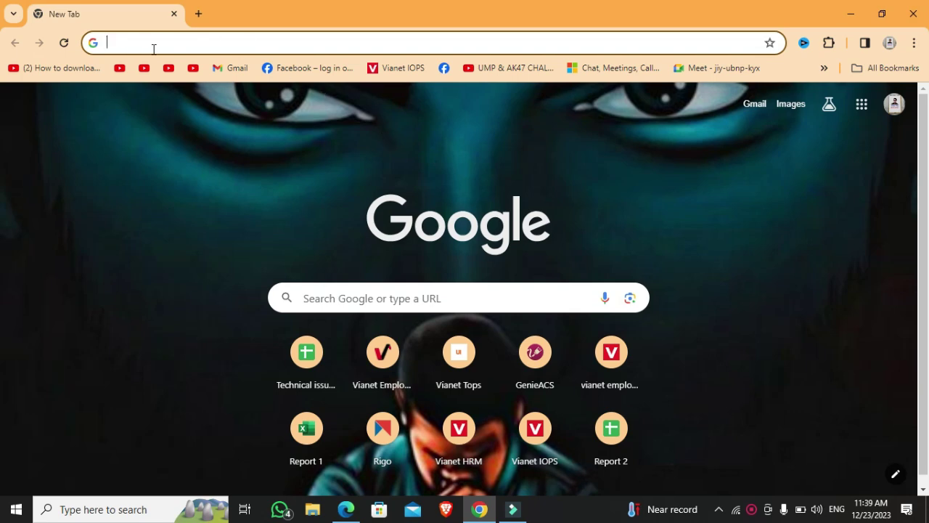
- Load vacancy.ssf.gov.np in Chrome to reach the Social Security Fund login page
text(vacancy)
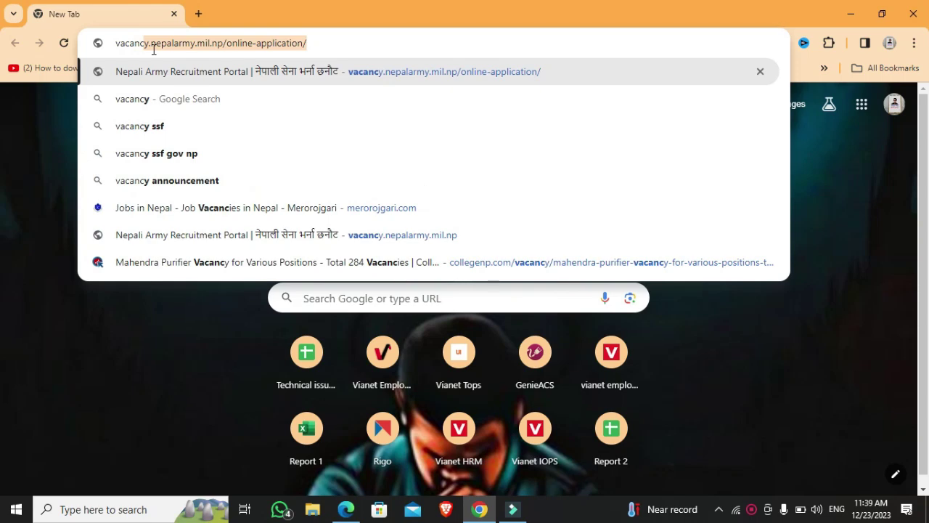
text(.ssf)
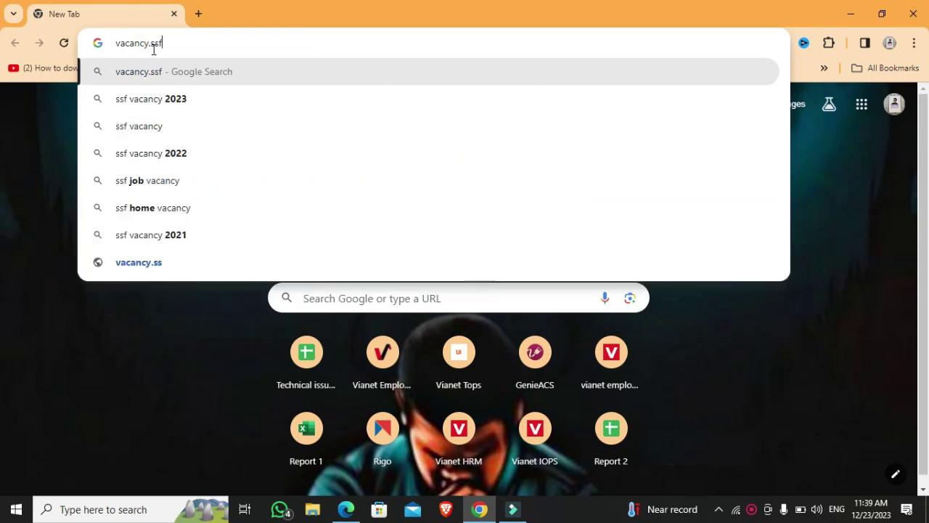
text(.gov.np)
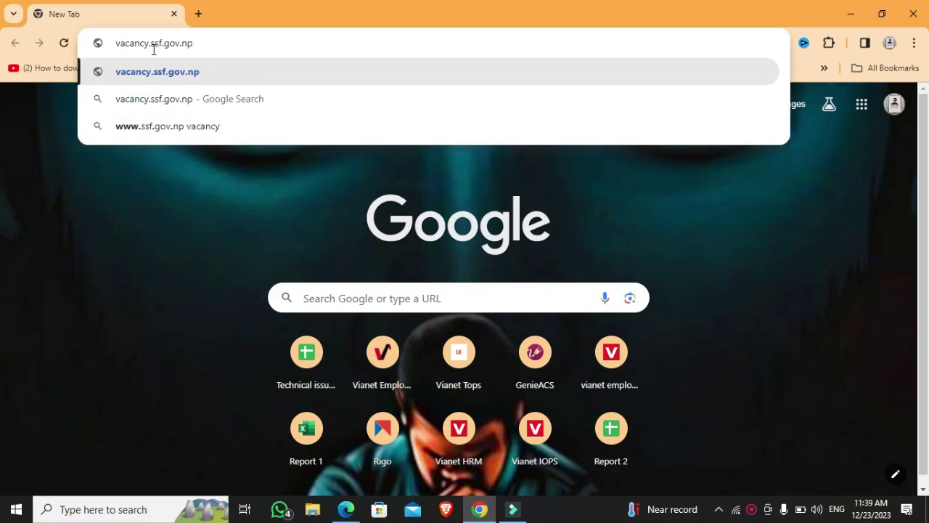
key(Return)
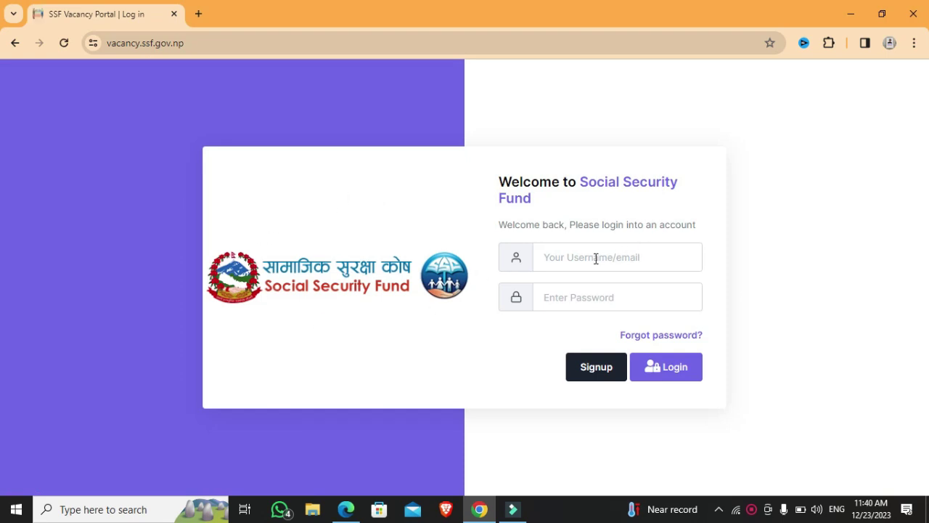
- Start a new signup and enter the applicant's first, middle and last names
click(595, 368)
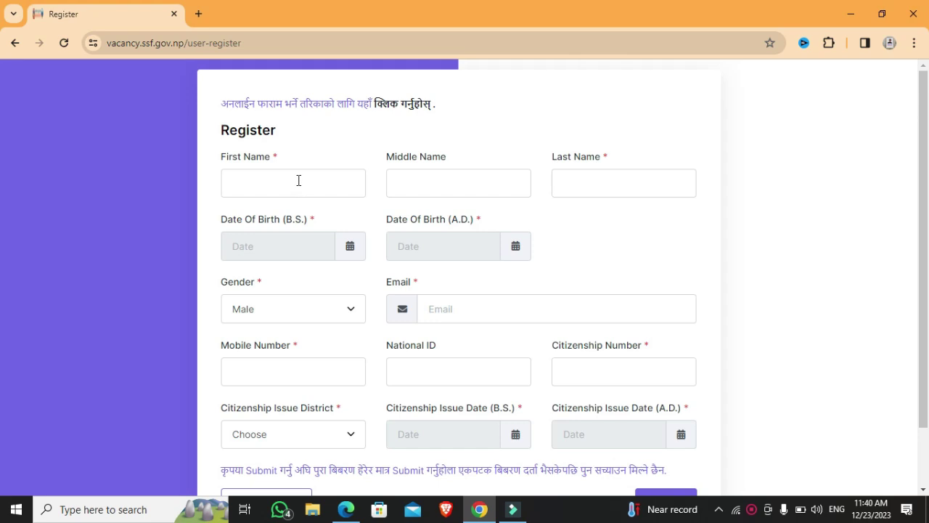
click(298, 180)
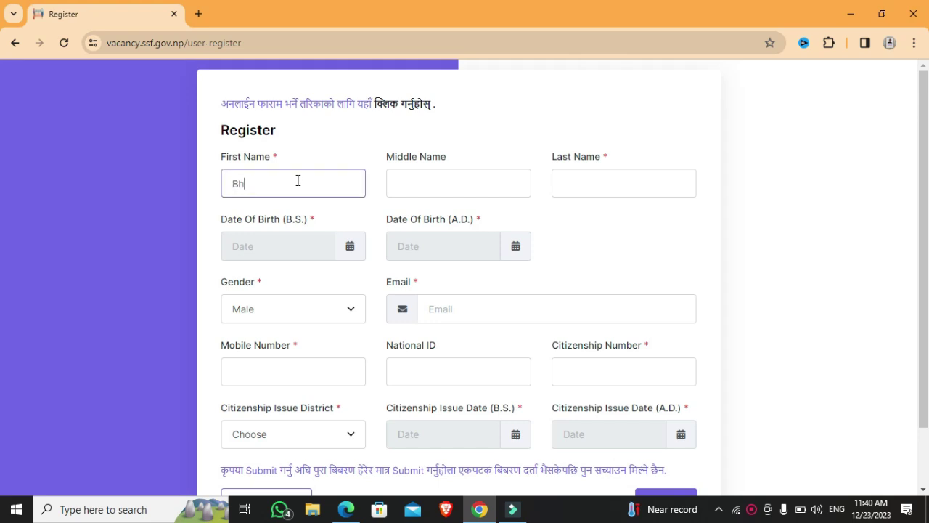
click(409, 186)
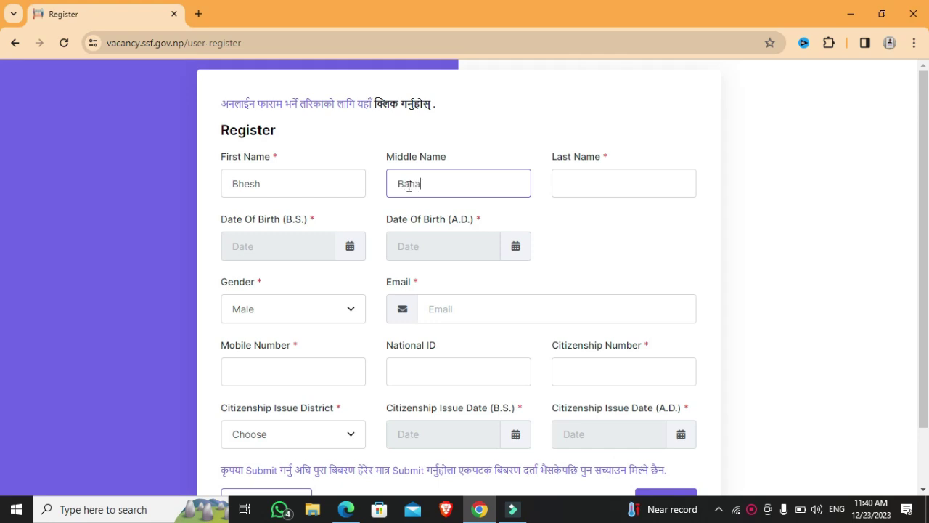
click(595, 187)
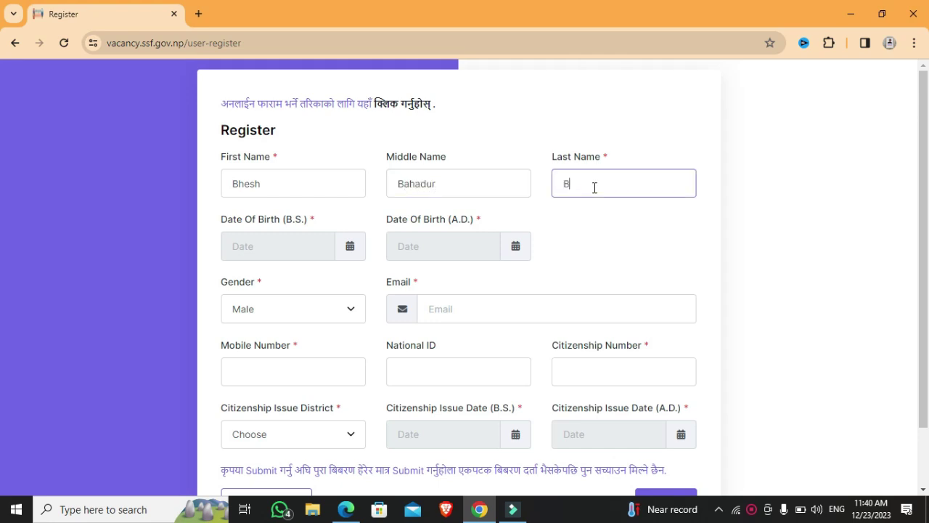
click(353, 251)
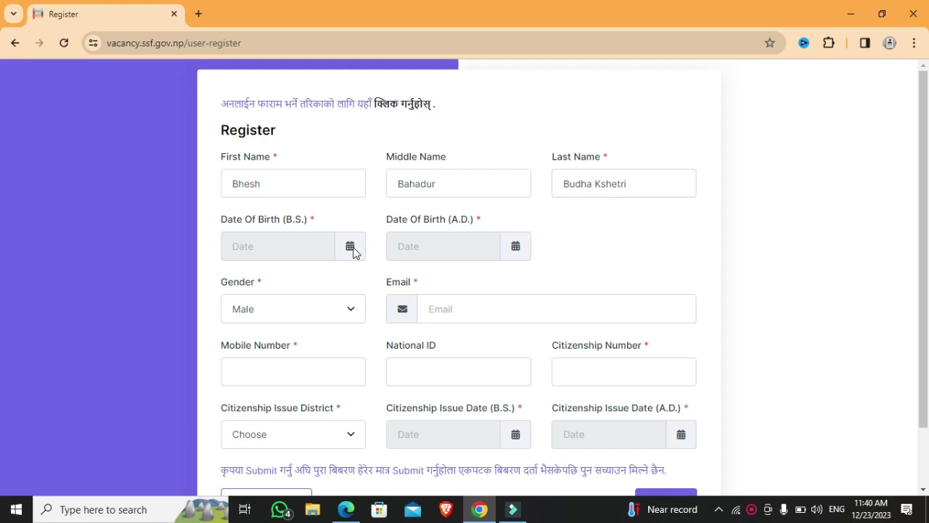
- Set the B.S. birth date to Poush 1, 2055 in the date picker
click(289, 244)
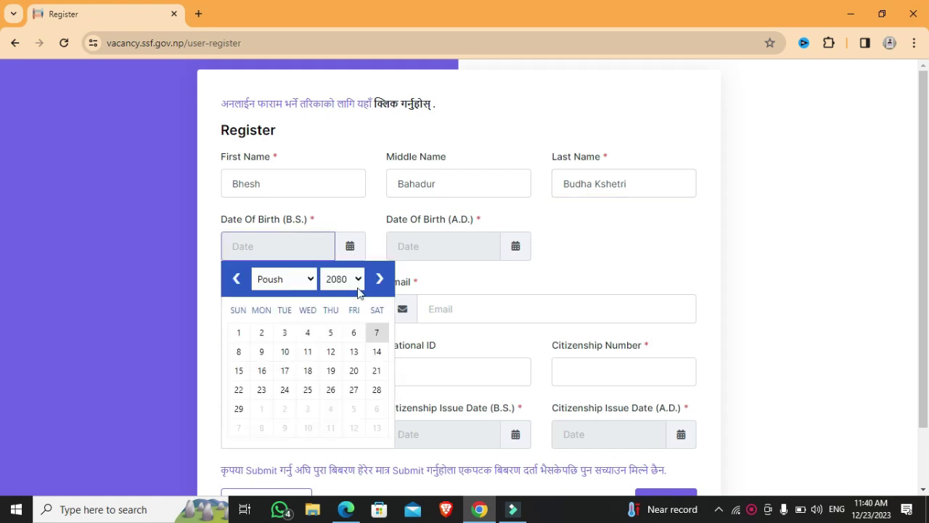
click(356, 280)
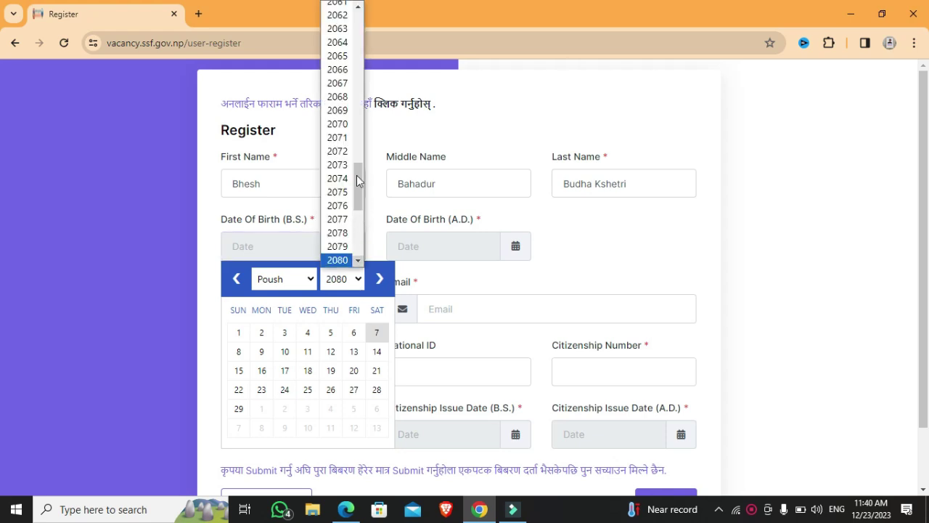
drag(356, 167, 357, 127)
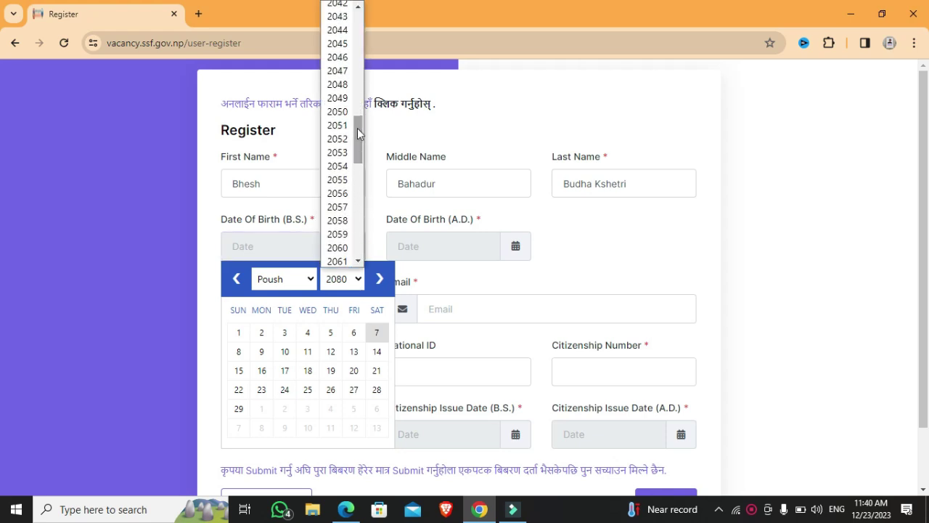
click(338, 181)
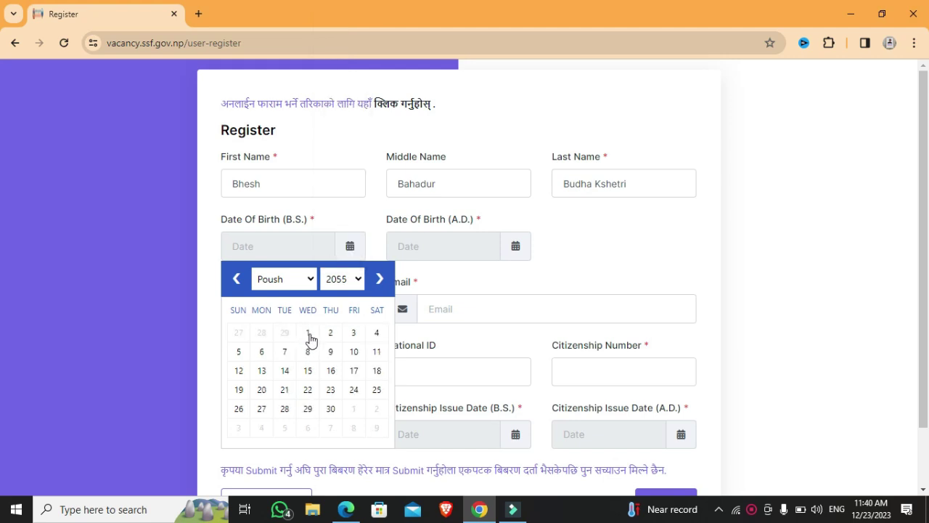
click(307, 335)
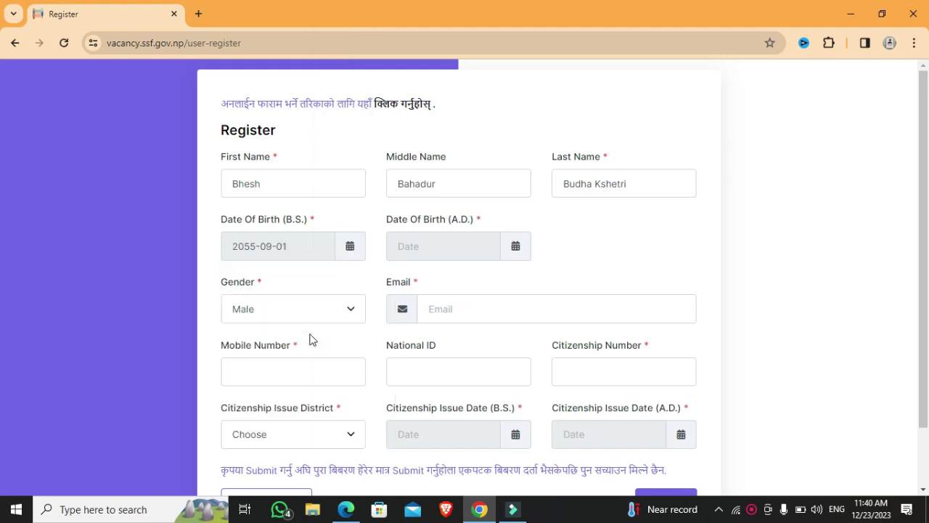
- Keep gender as Male and enter the applicant's e-mail address and mobile number
click(349, 312)
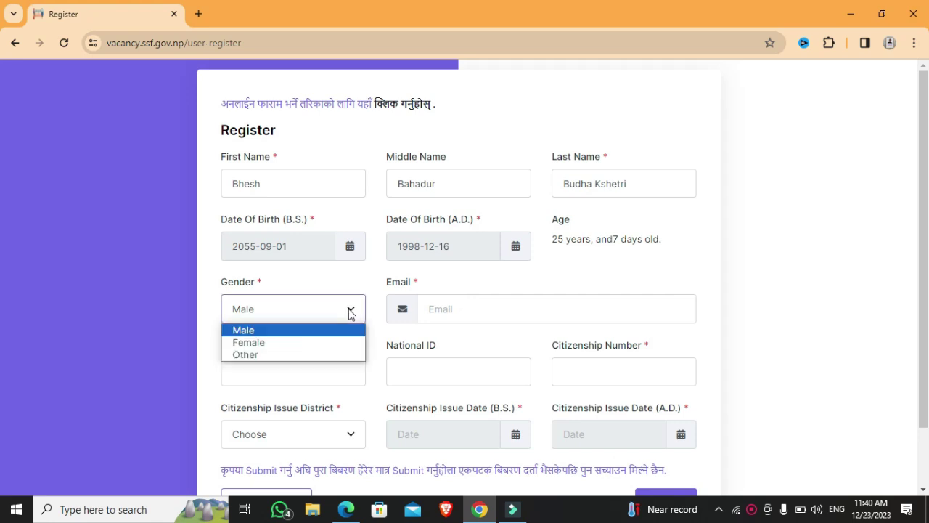
click(311, 337)
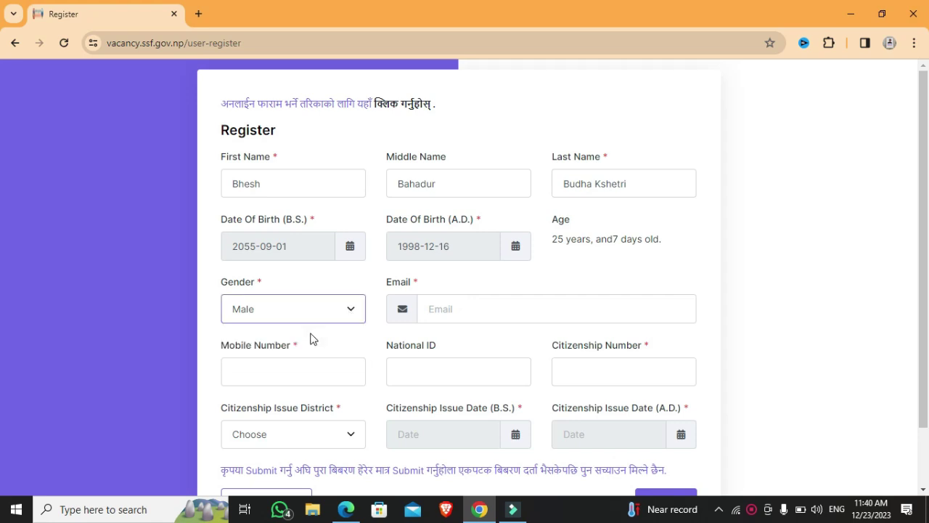
click(498, 307)
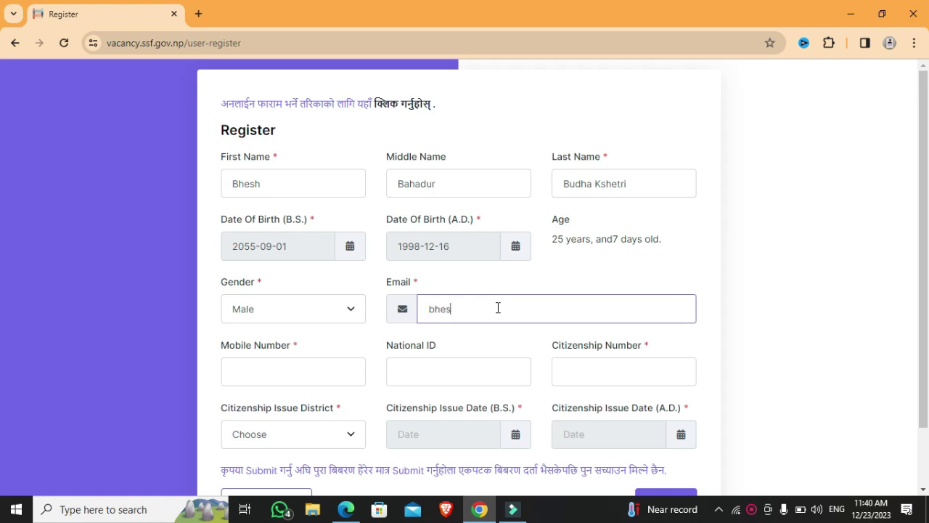
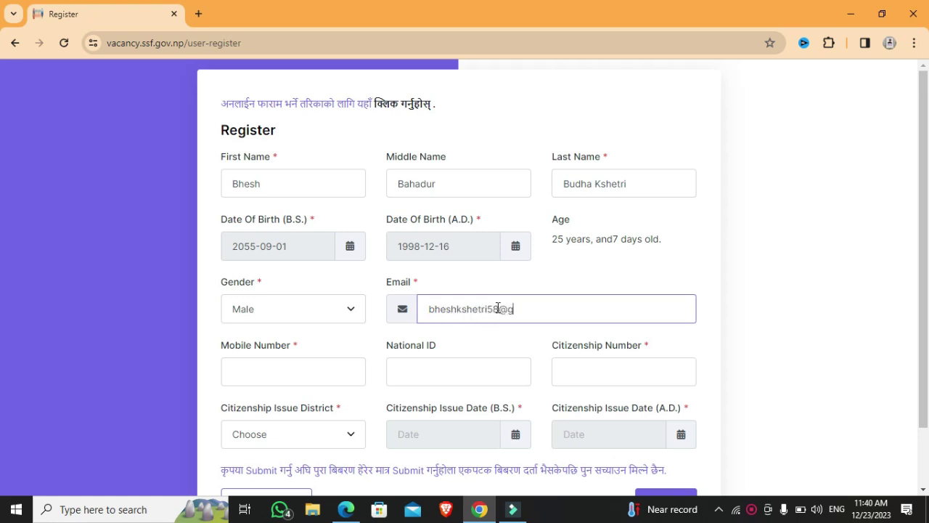
click(273, 378)
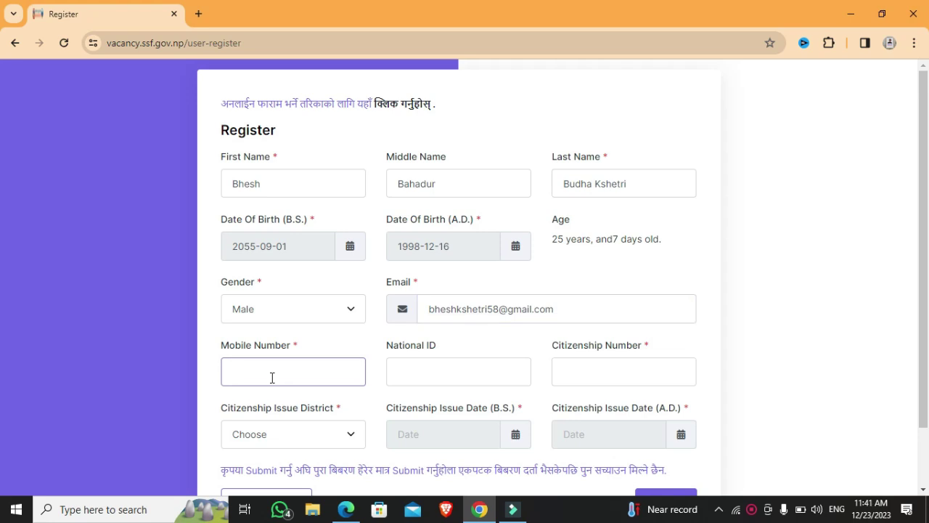
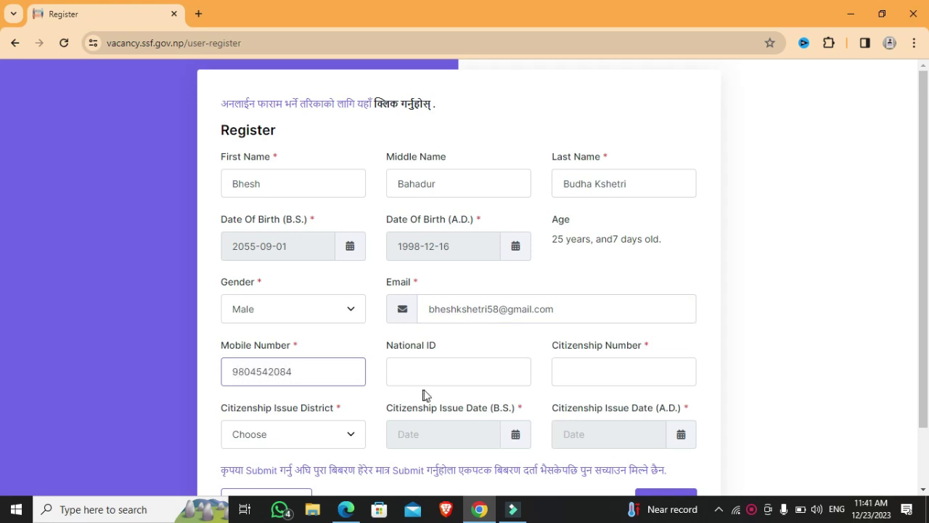
- Enter the citizenship number and choose Banke as the issuing district
click(593, 367)
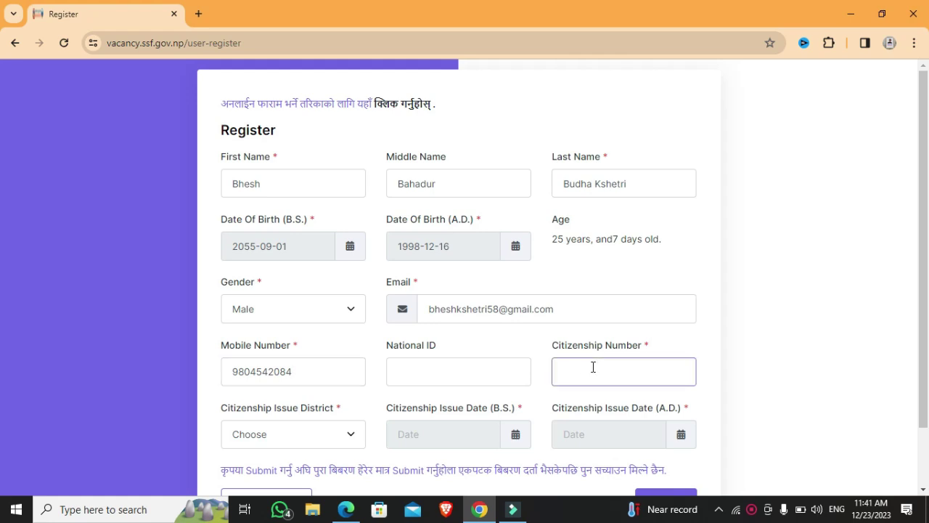
click(336, 443)
text(ba)
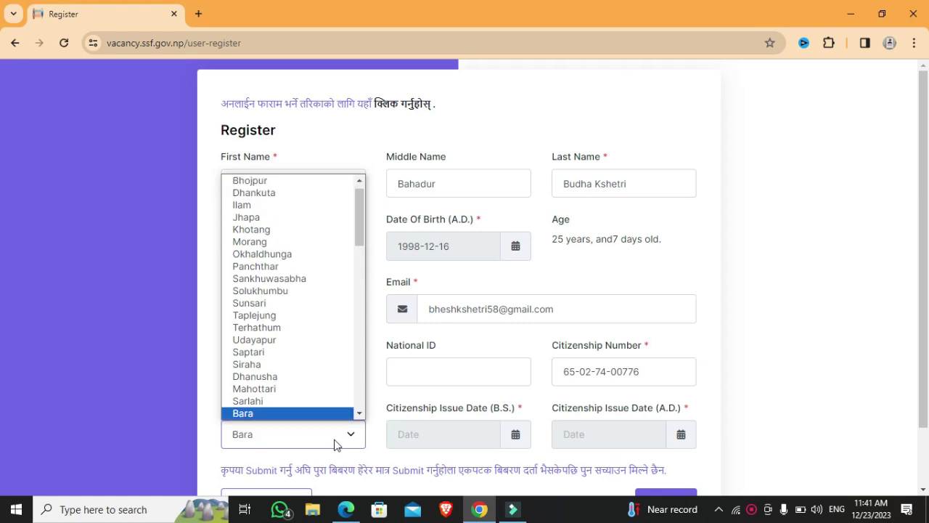
text(nu)
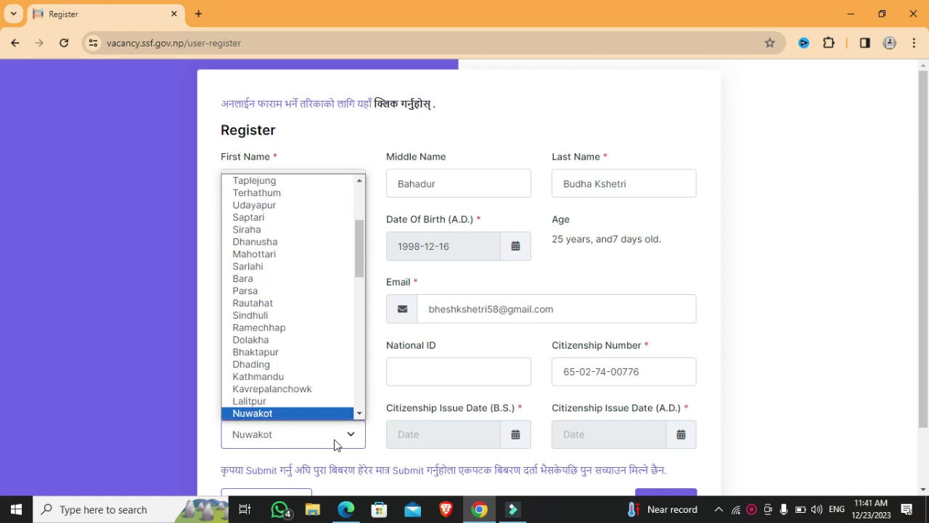
text(ban)
key(Return)
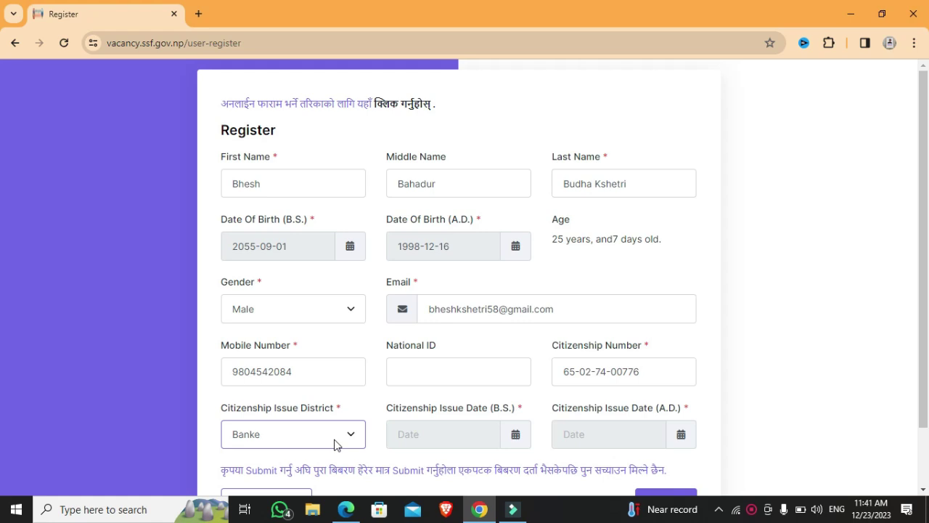
- Set the citizenship issue date to 1 Poush 2073 and submit the registration
click(457, 433)
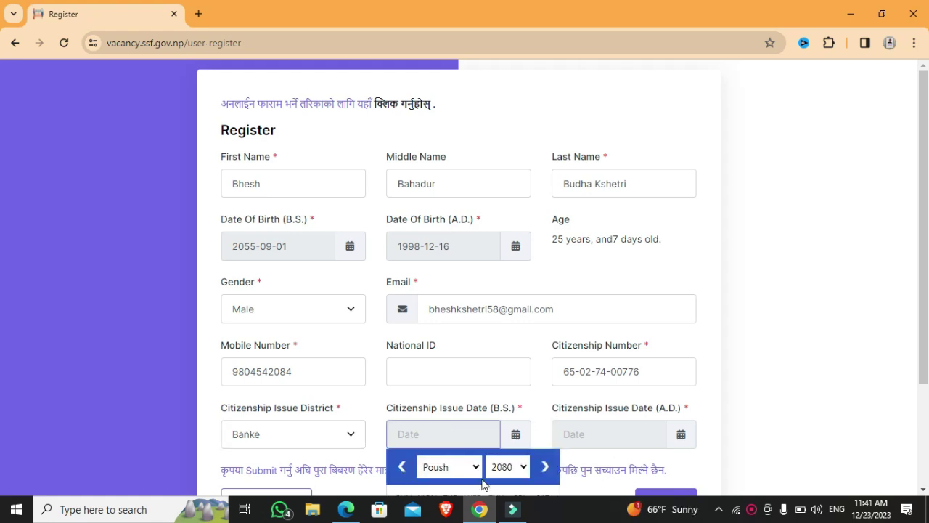
click(520, 471)
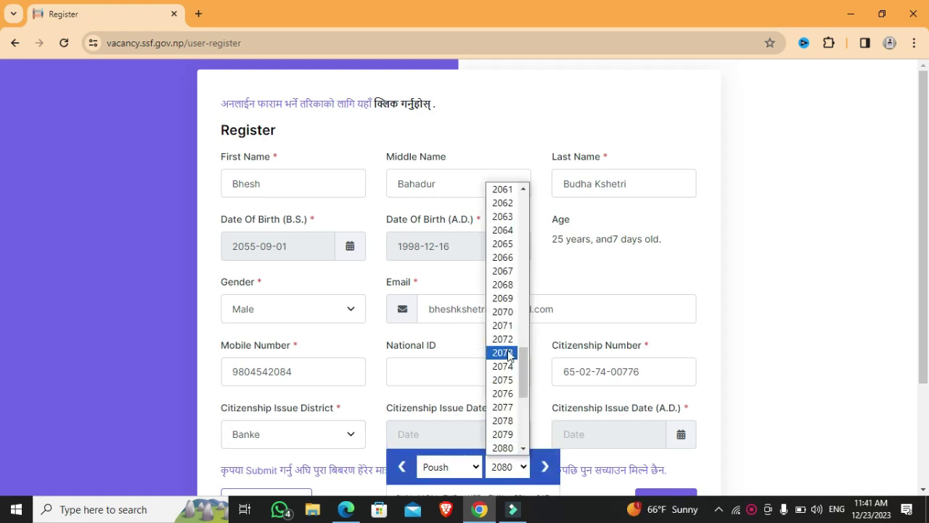
click(504, 353)
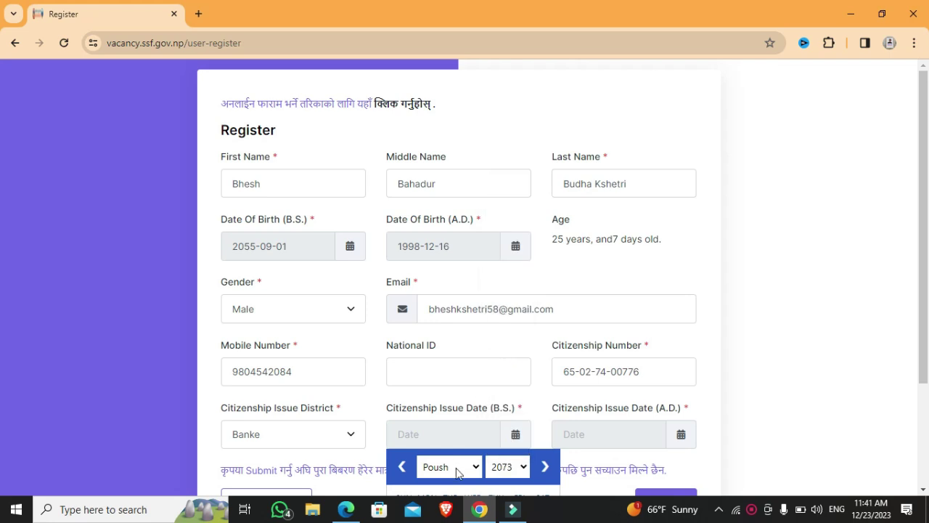
drag(925, 326, 927, 410)
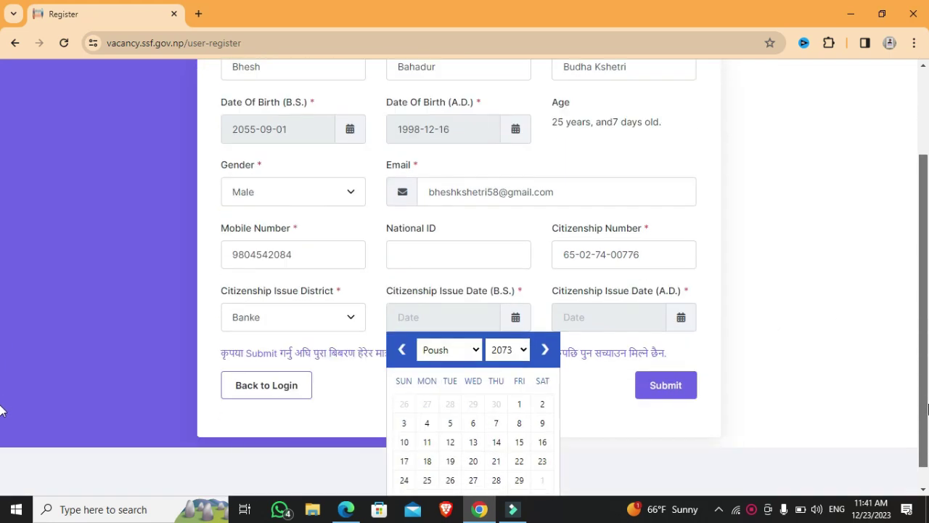
click(521, 405)
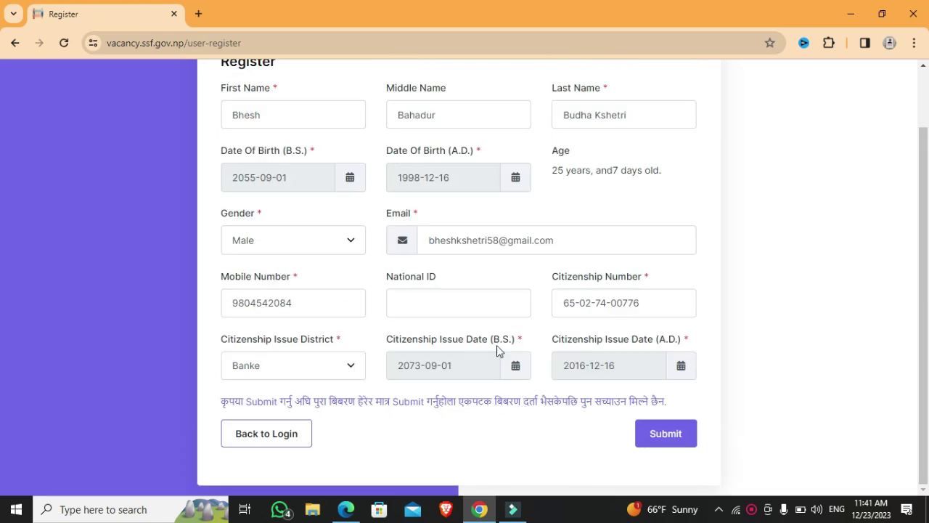
click(666, 434)
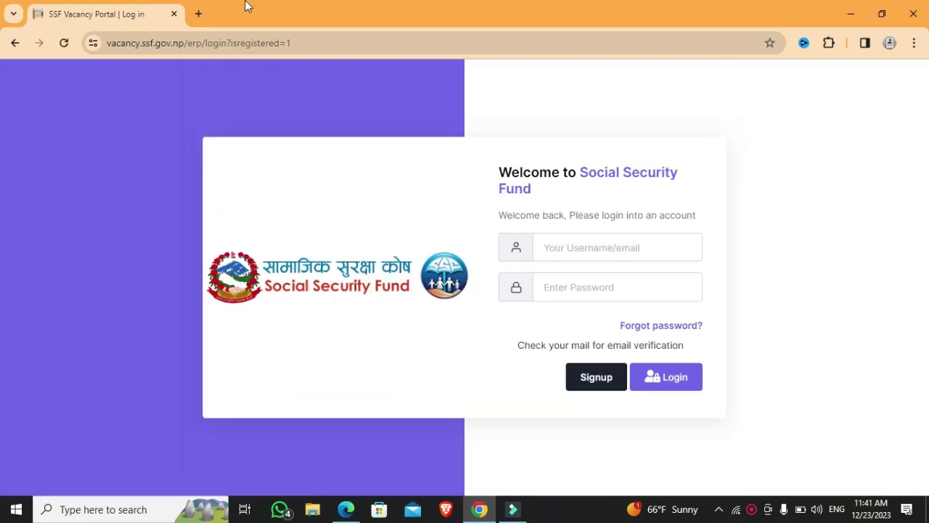
- Load Gmail in a new browser tab, then return to the SSF login tab
click(201, 11)
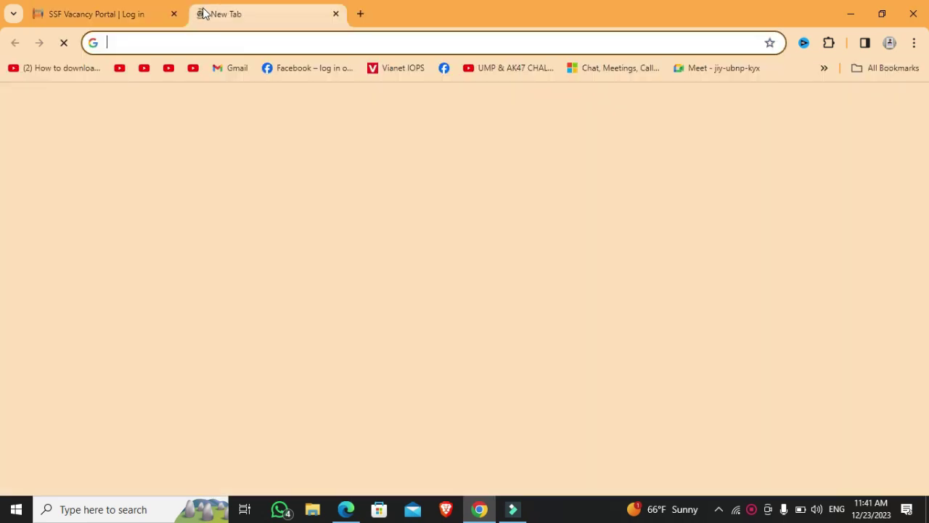
key(ctrl+shift+Tab)
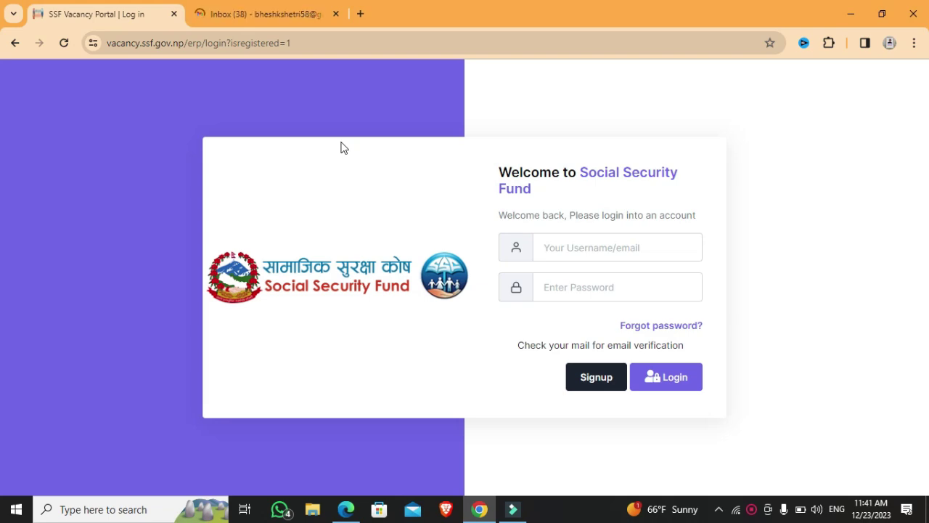
- Open SSF's Account Created email in Gmail and follow its Create Password Here link
click(269, 10)
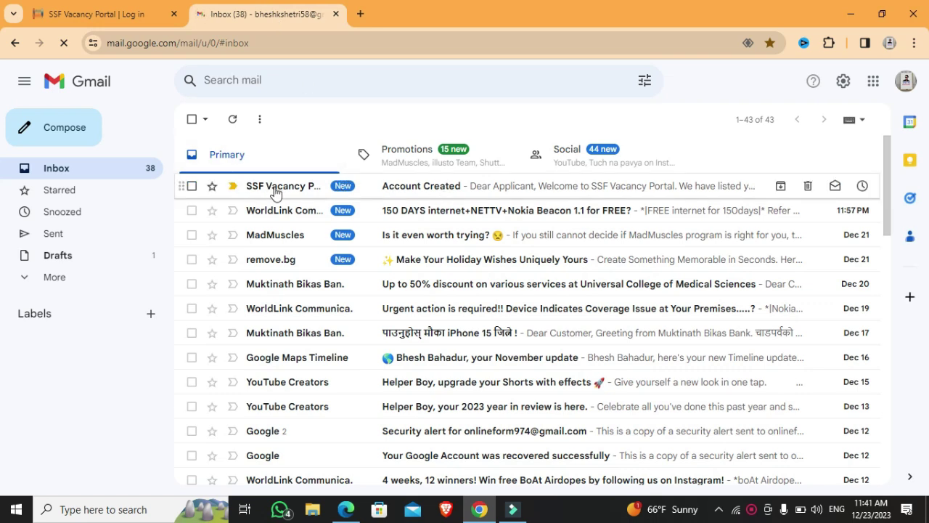
click(419, 195)
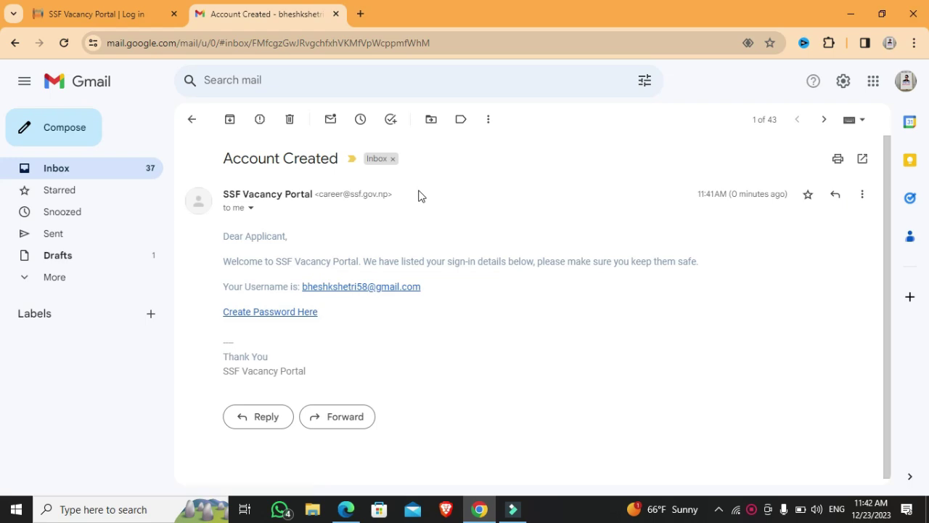
click(289, 320)
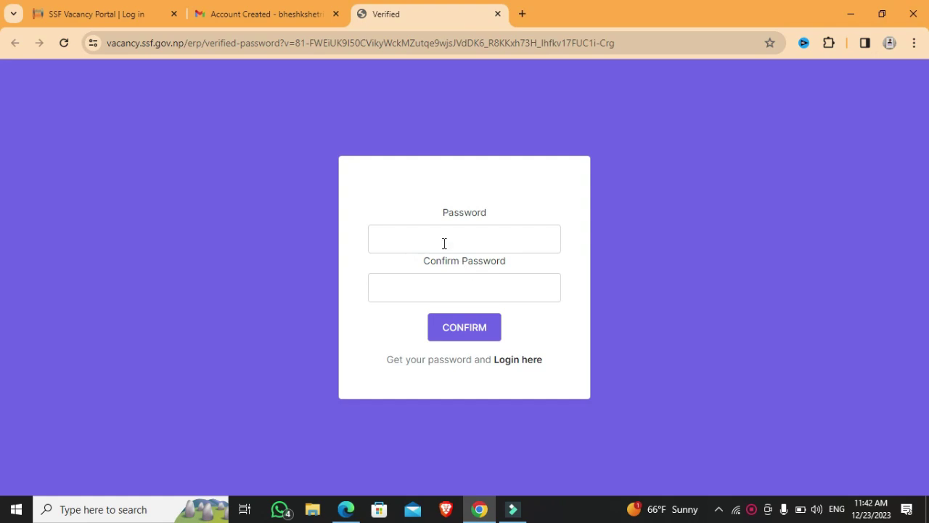
- Enter and confirm the new account password, go to login, and save it in Chrome
click(444, 243)
text(a)
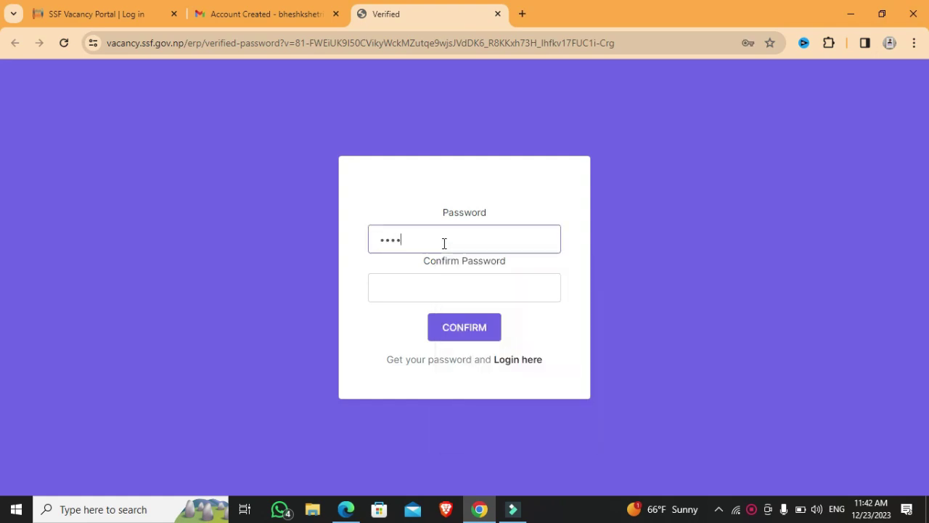
text(aaaaaaaa)
click(454, 293)
text(a)
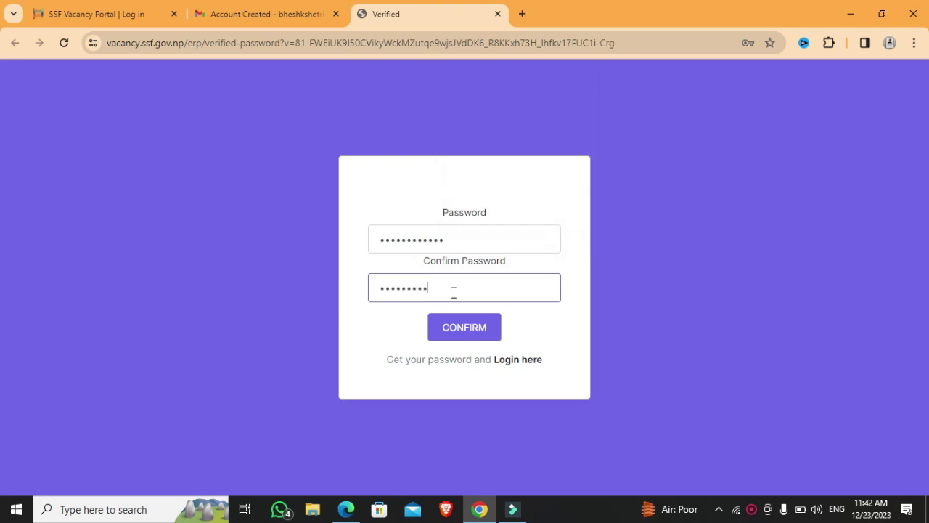
click(479, 330)
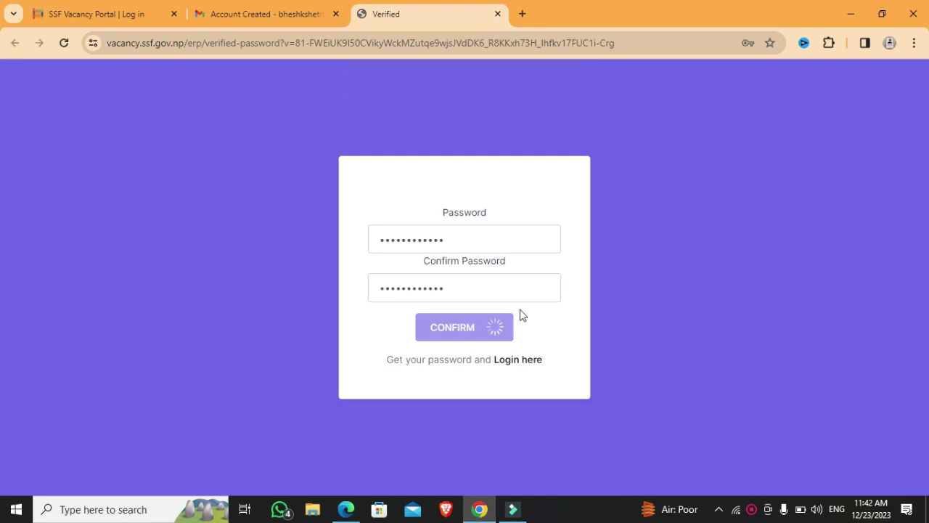
click(518, 360)
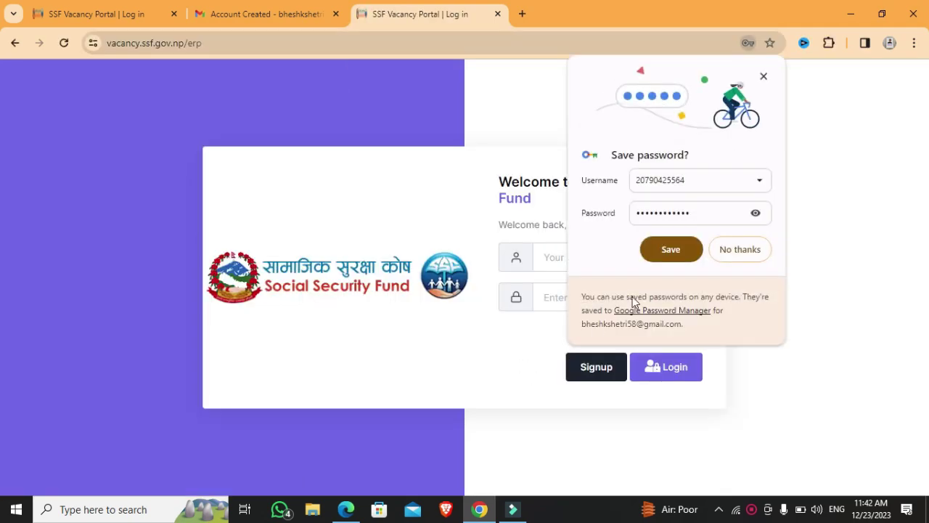
click(669, 250)
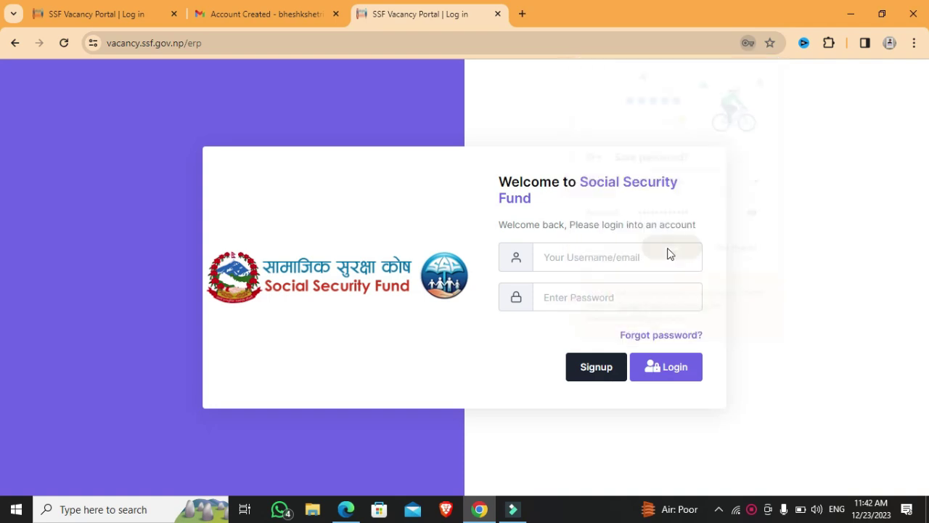
- Log in with the registered e-mail and password, and save the credentials in Chrome
click(601, 257)
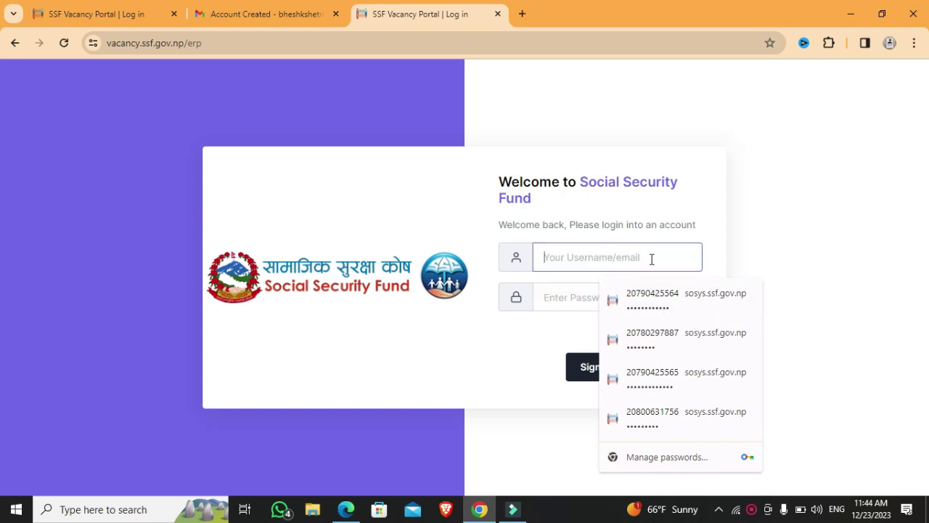
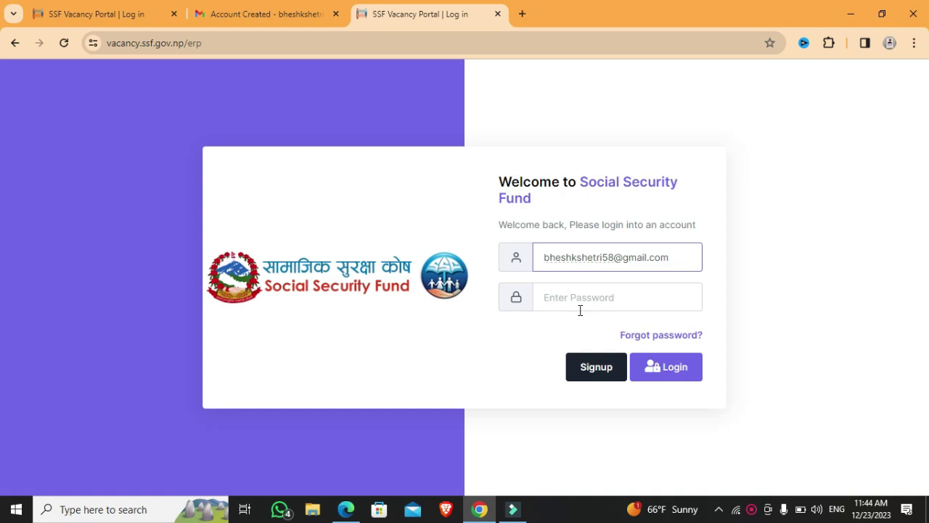
click(580, 311)
text(•••)
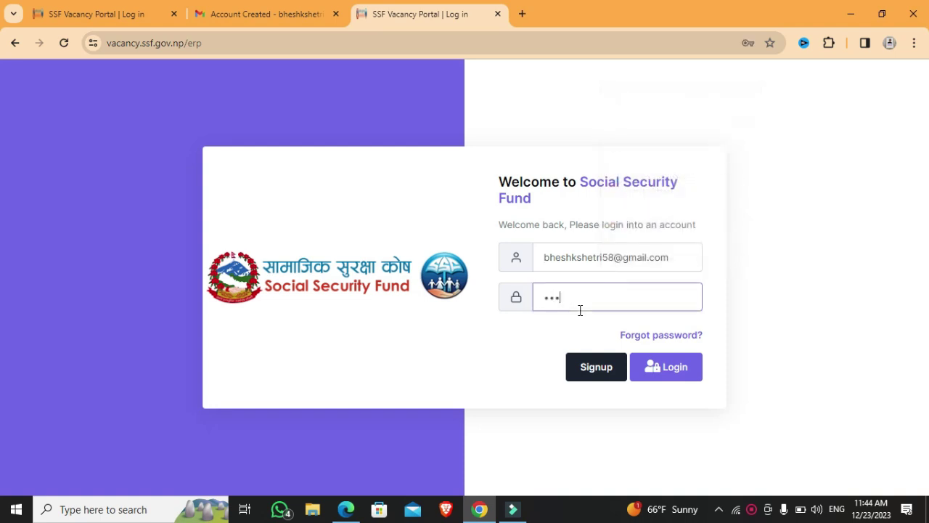
text(•••••••)
click(650, 367)
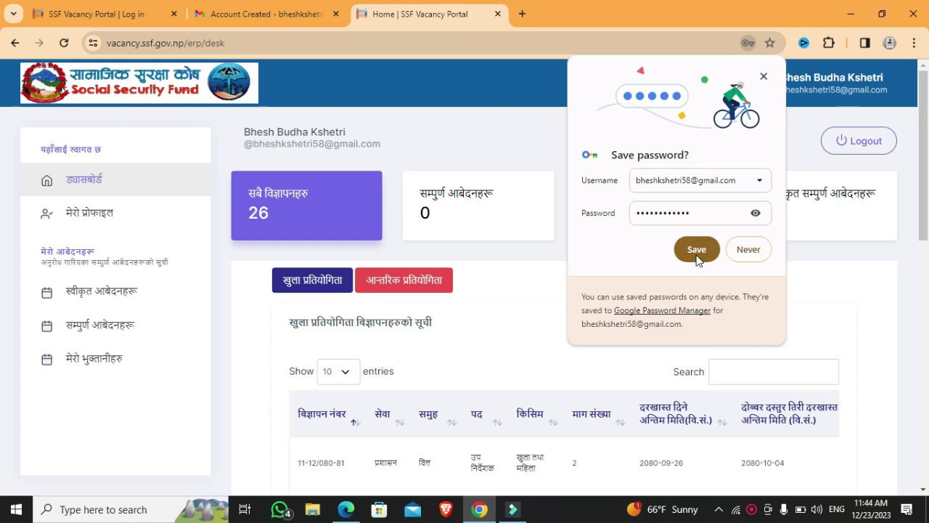
click(697, 249)
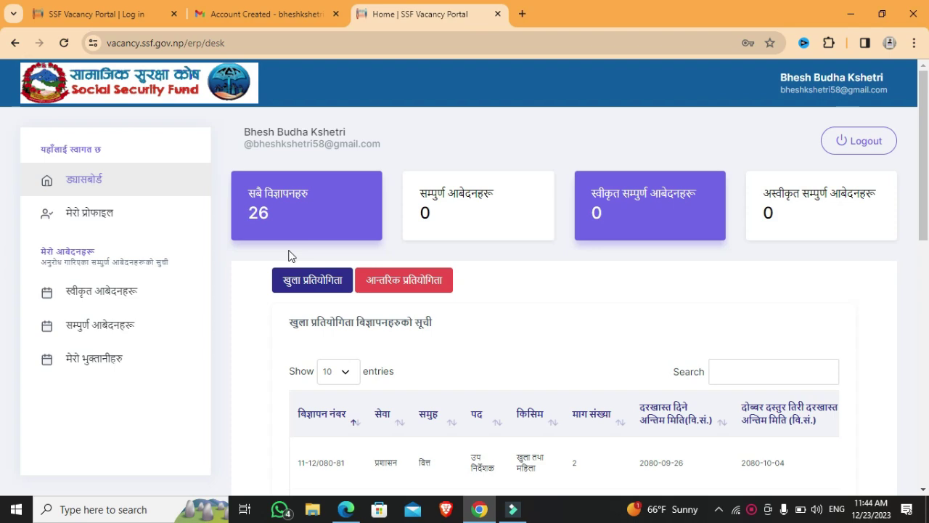
- Open मेरो प्रोफाइल and place the cursor in the Devanagari first-name field
click(137, 221)
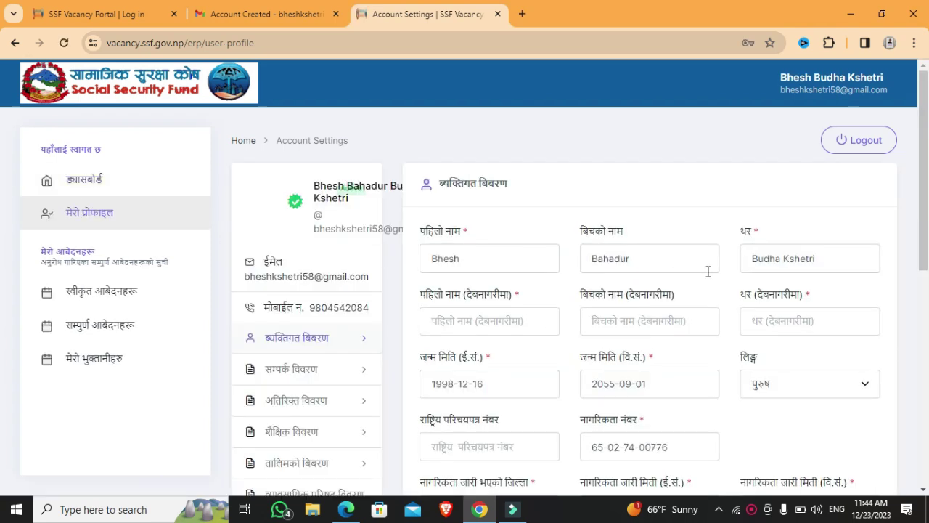
click(501, 320)
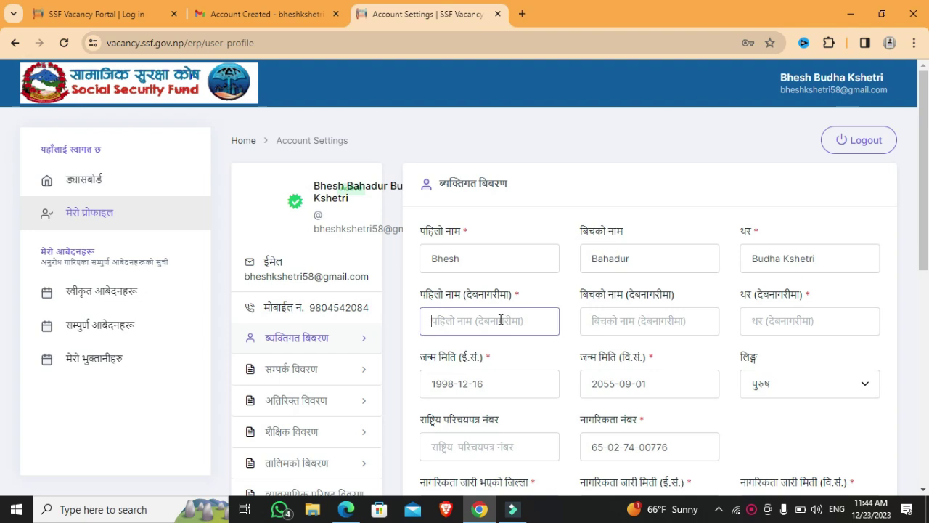
- Type the first name in Devanagari using Nepali input, copy it, then switch back to English
click(837, 509)
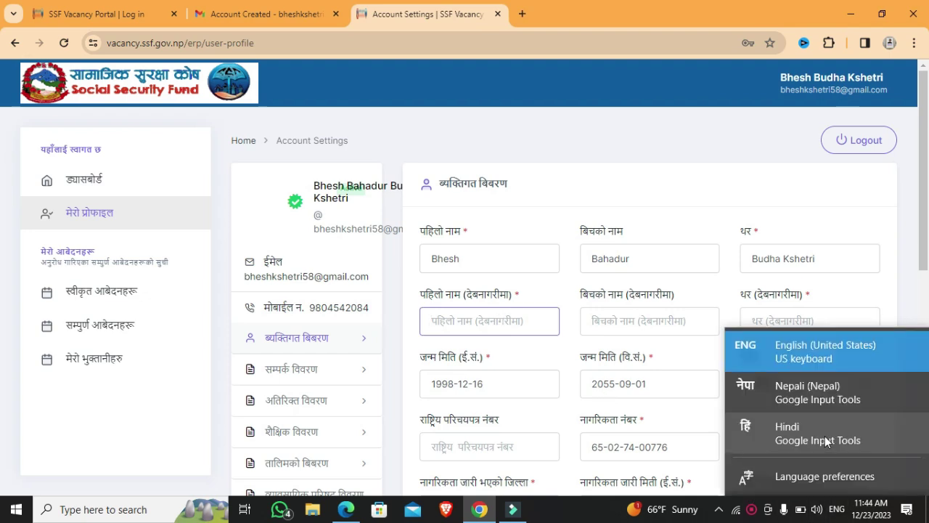
click(797, 402)
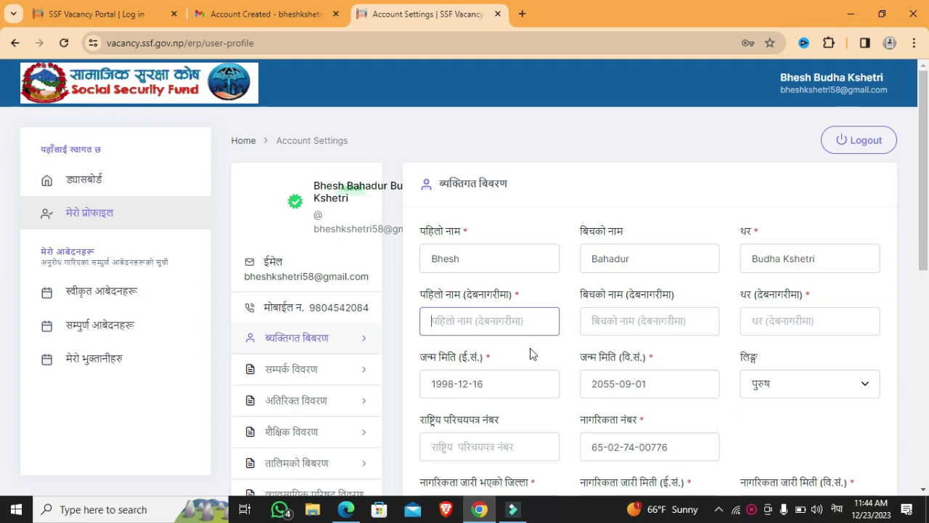
text(bhes)
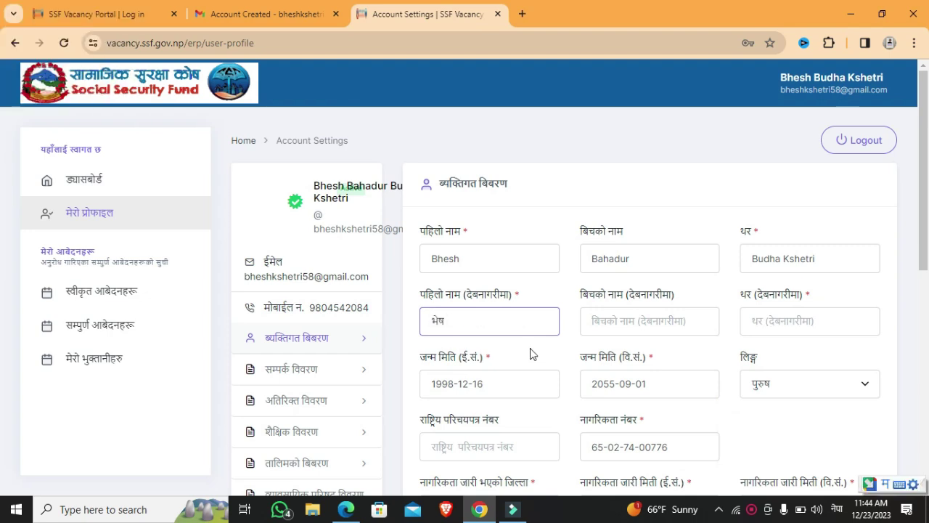
key(ctrl+a)
key(ctrl+c)
click(837, 509)
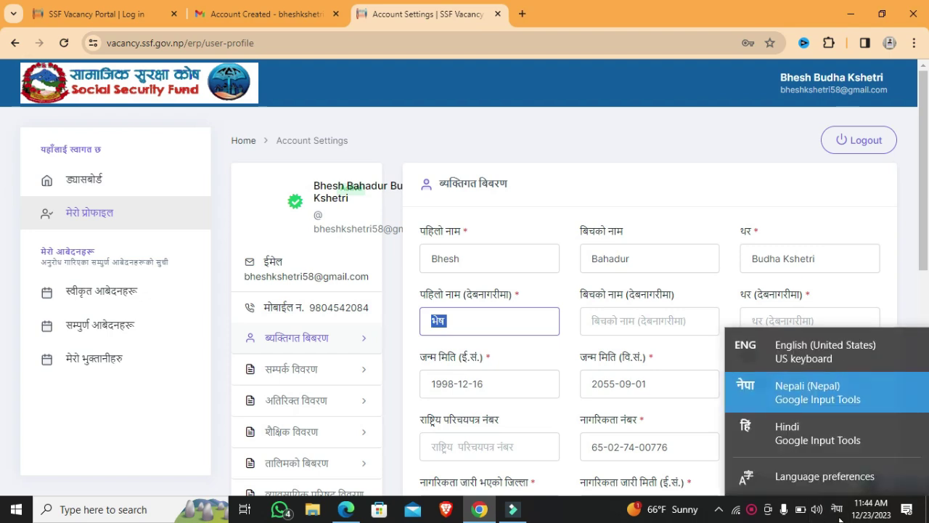
click(811, 355)
- Paste the Devanagari name into the middle-name and surname fields
click(701, 327)
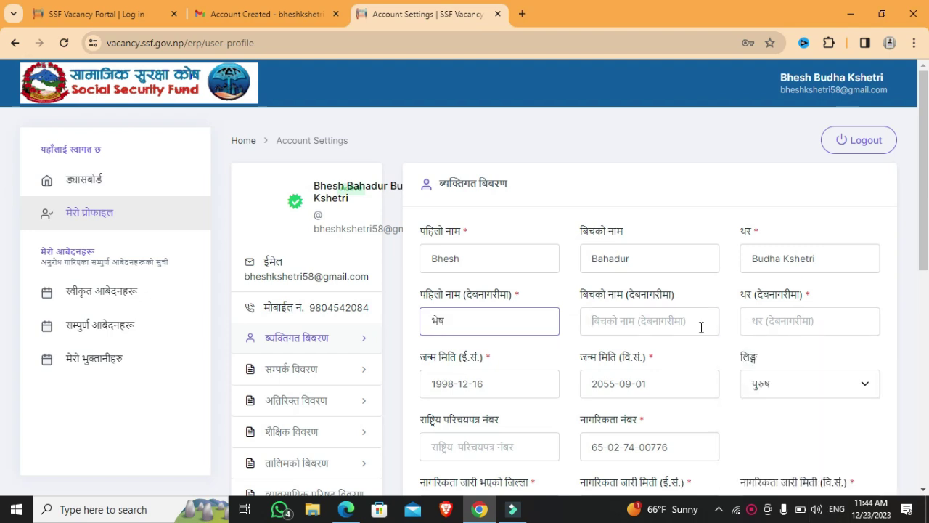
key(ctrl+v)
key(Tab)
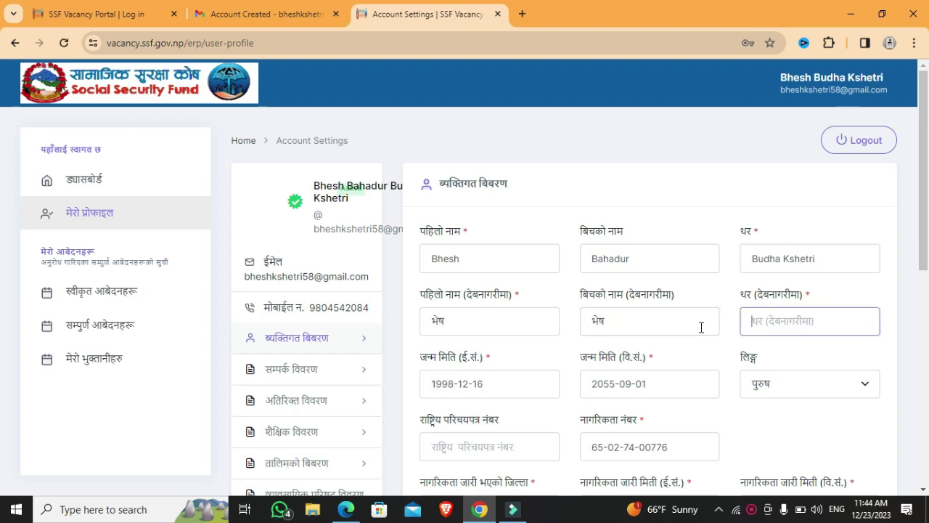
key(ctrl+v)
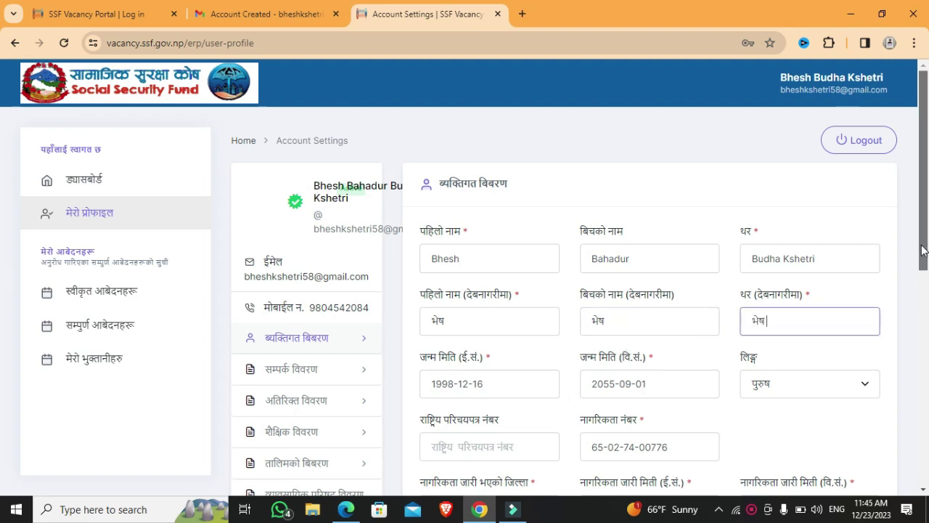
drag(925, 253, 928, 310)
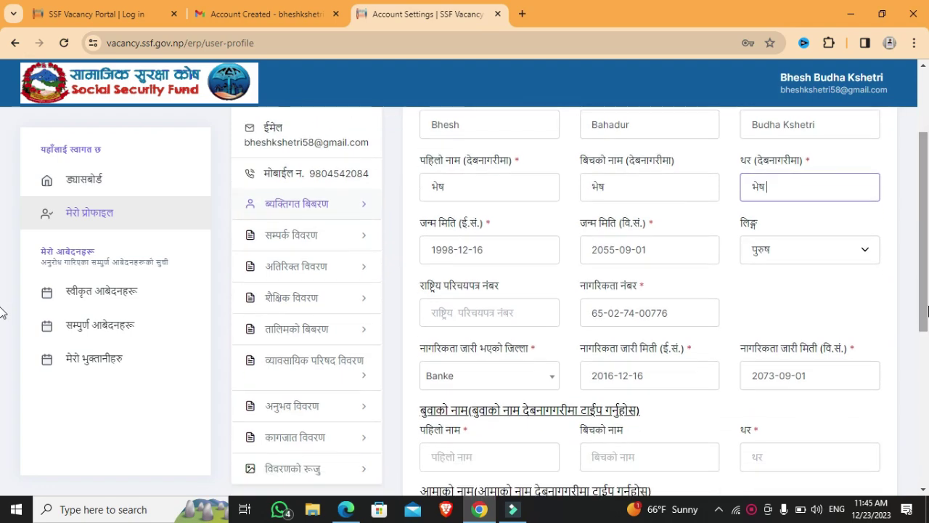
click(493, 325)
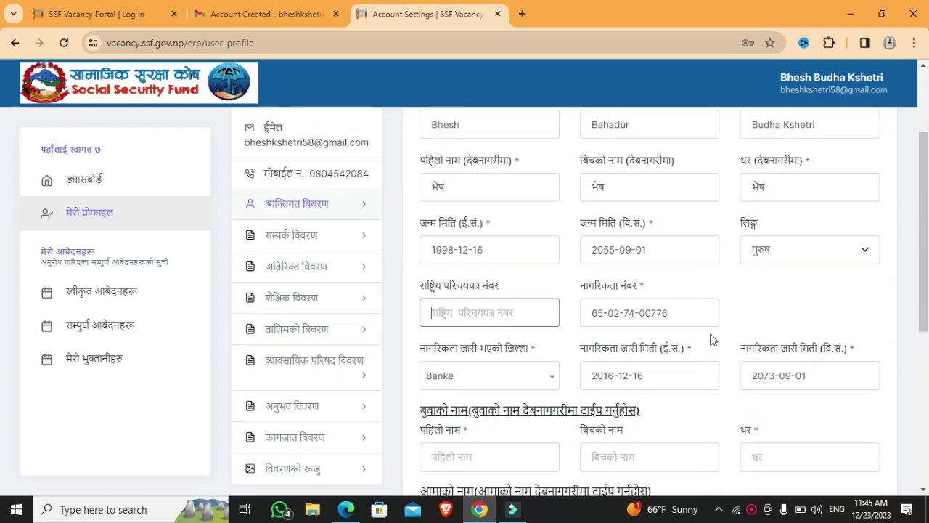
- Enter the father's and mother's first names in Devanagari
scroll(928, 291, down, 2)
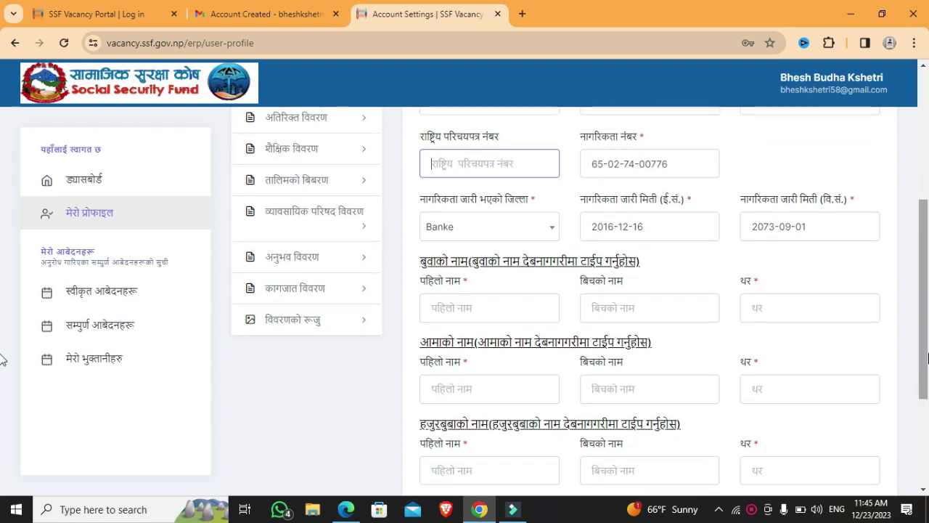
click(517, 301)
text(भेष)
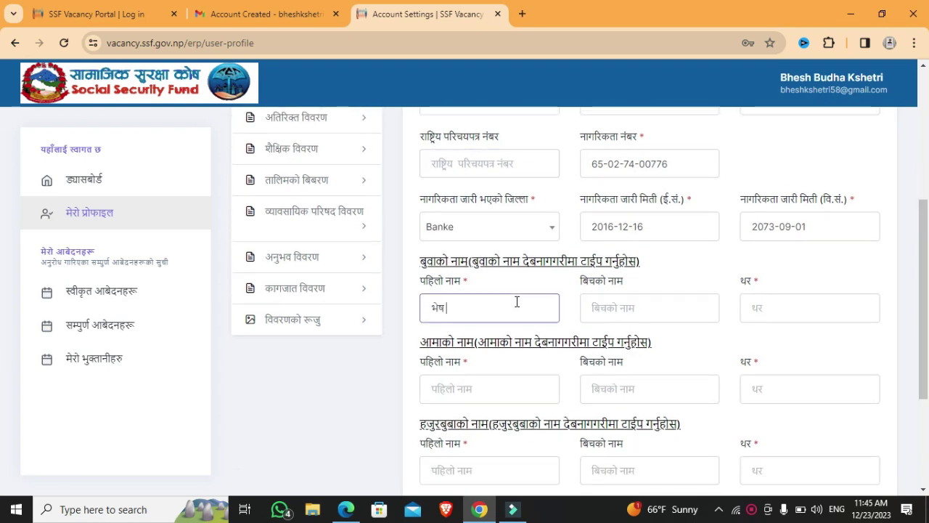
key(Tab)
key(Tab)
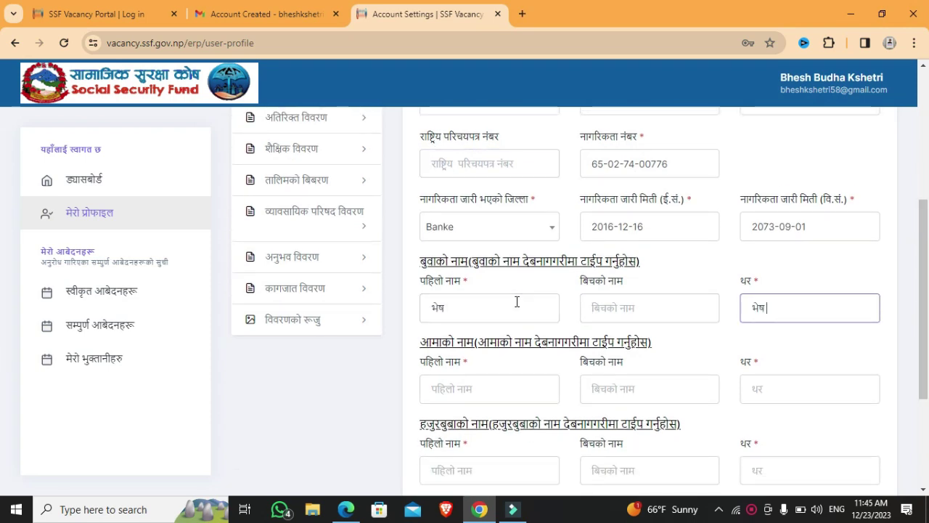
key(Tab)
text(भेष)
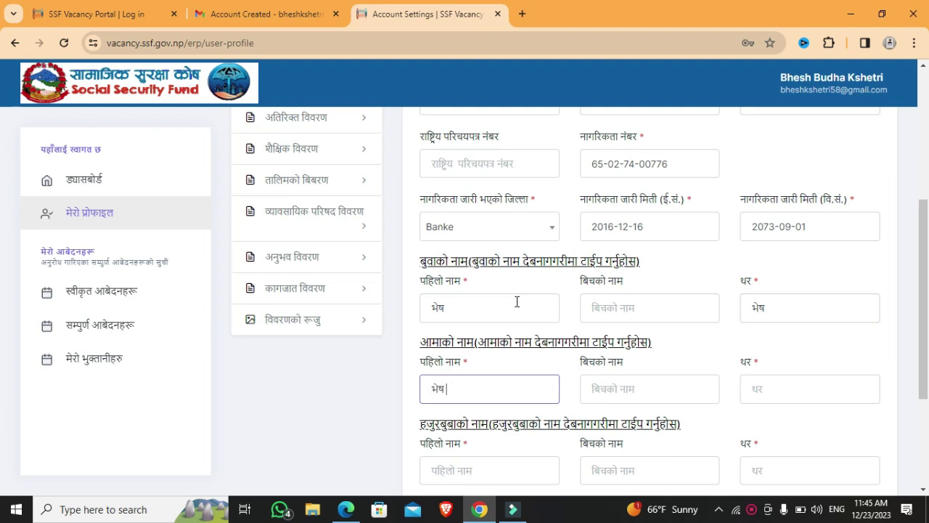
key(Tab)
key(Tab)
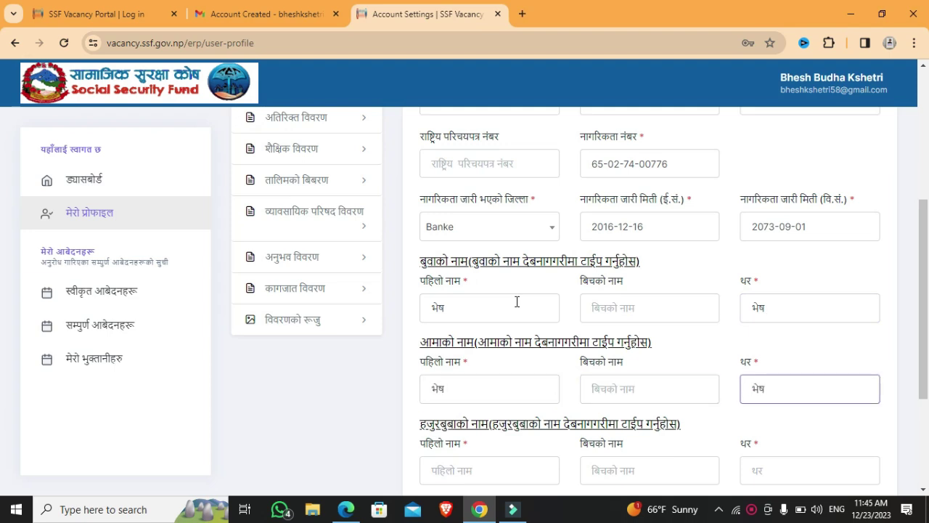
- Enter the grandfather's first name and surname, then save and continue to contact details
click(465, 471)
text(भेष)
key(Tab)
key(Tab)
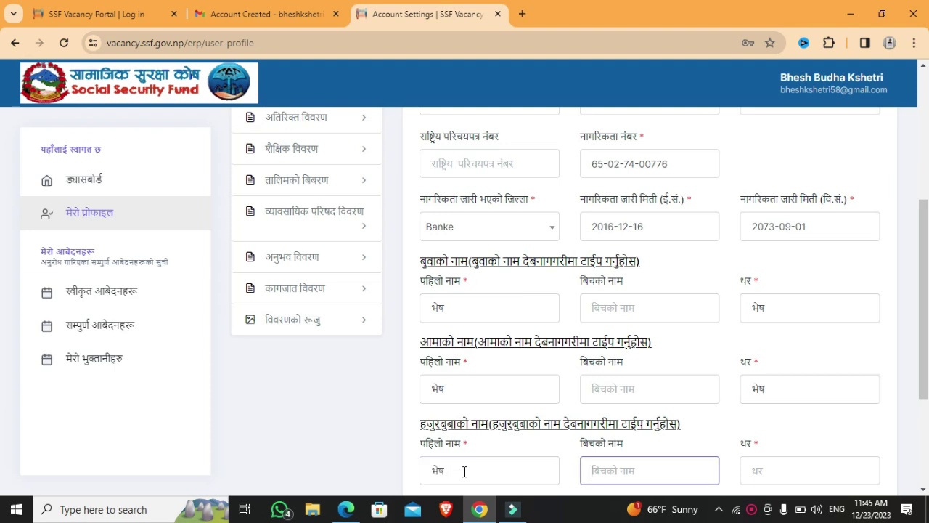
text(भेष)
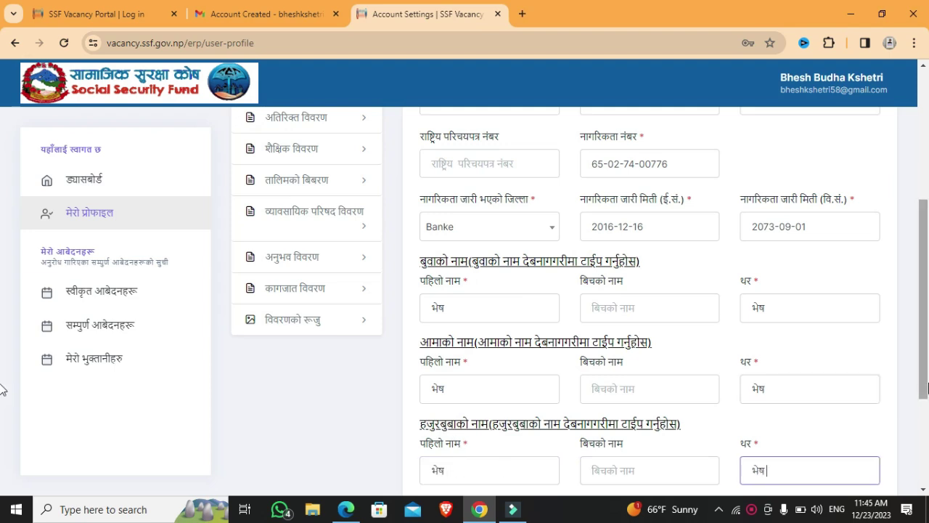
drag(925, 395, 926, 480)
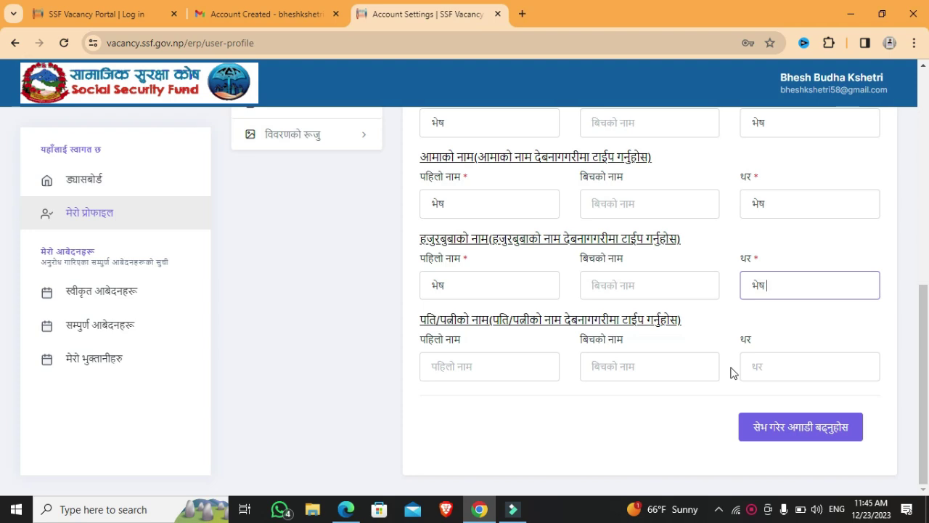
click(779, 434)
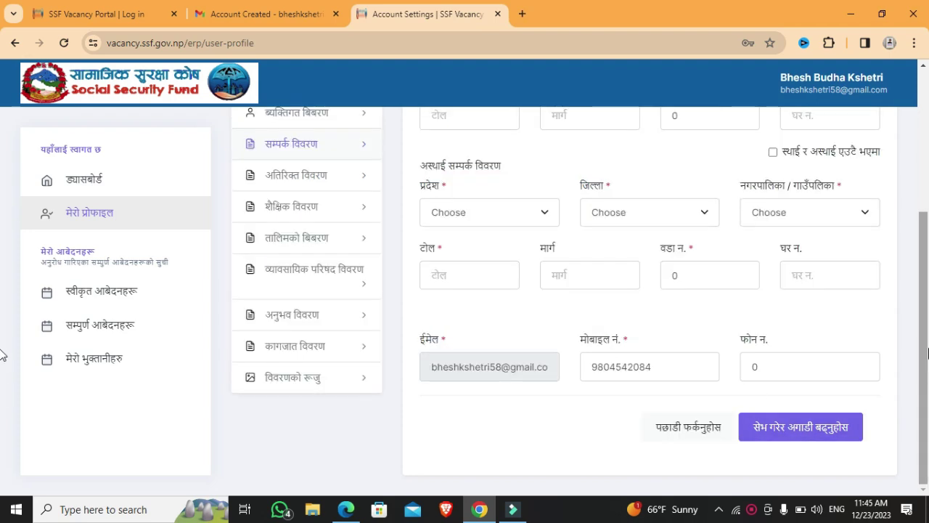
- Set the permanent address to Lumbini Province, Banke, Nepalgunj, with a tole name and ward 12
scroll(4, 243, up, 3)
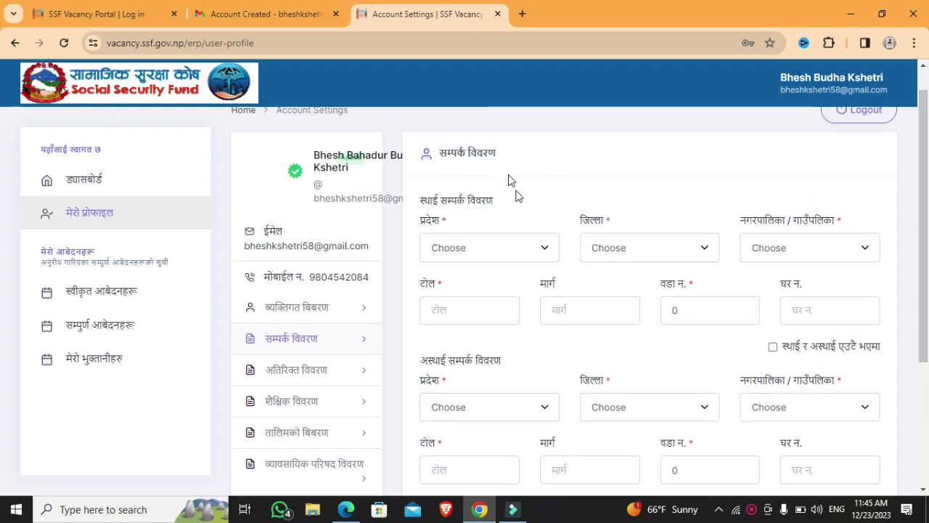
click(527, 251)
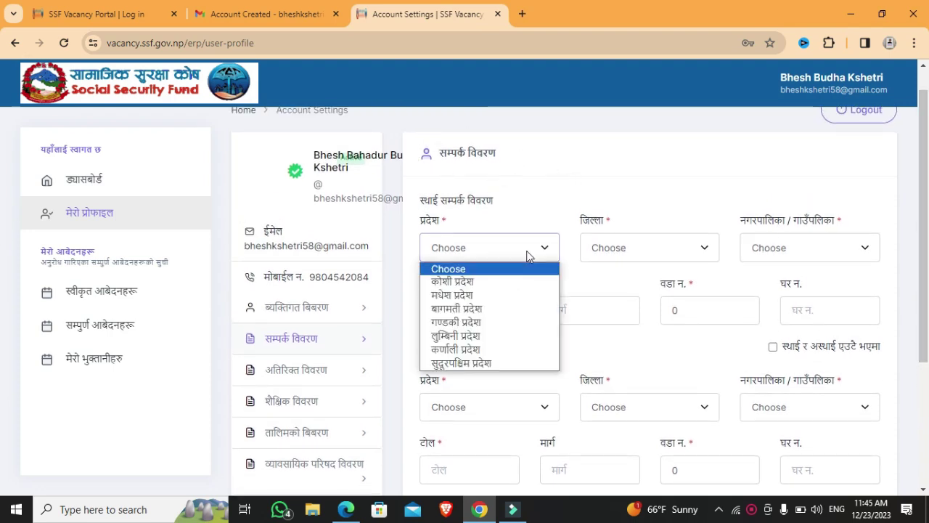
click(494, 337)
click(672, 249)
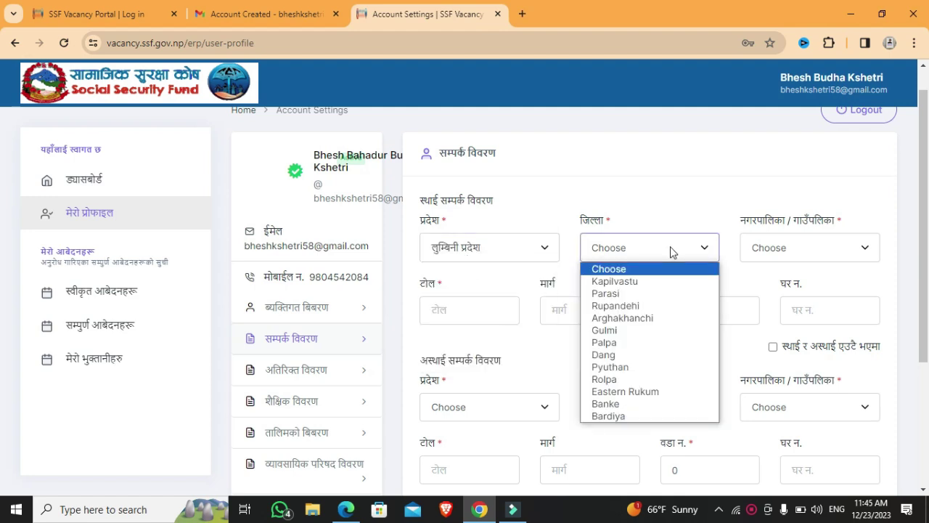
click(622, 404)
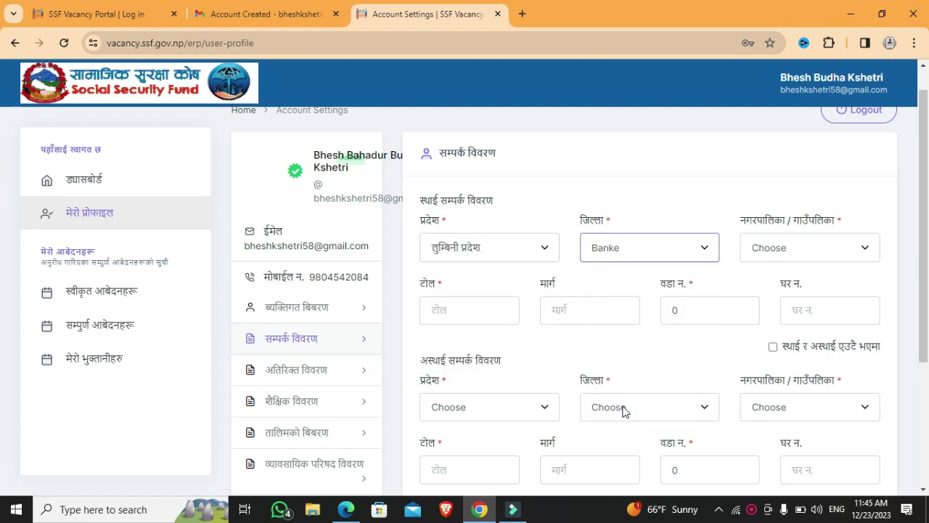
click(803, 248)
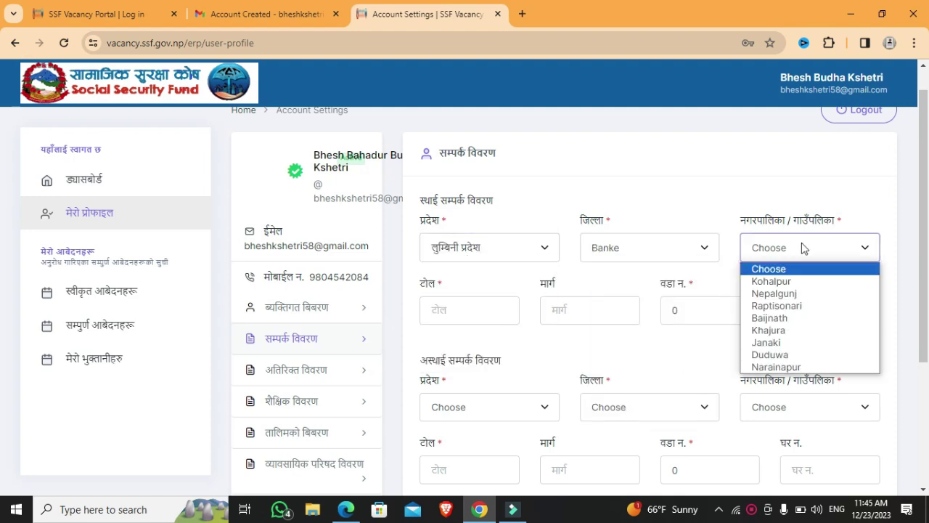
click(774, 295)
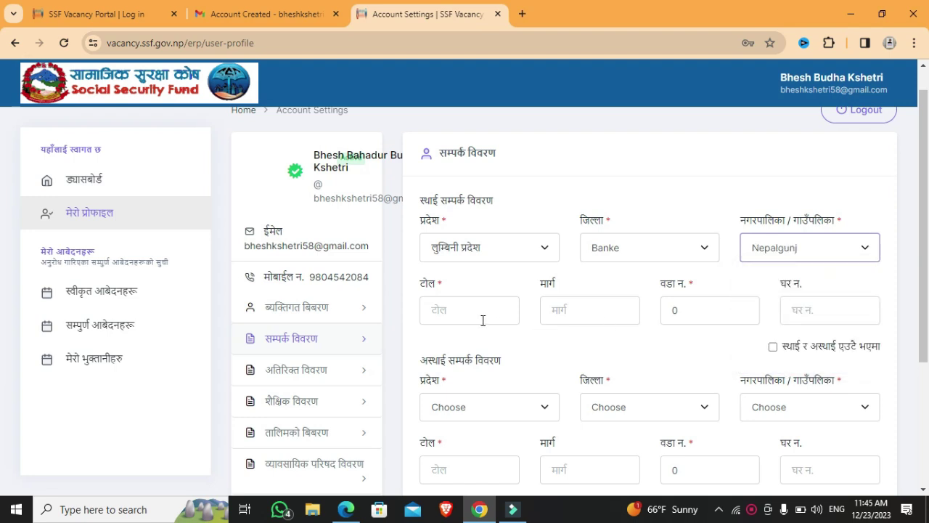
click(482, 320)
text(hw)
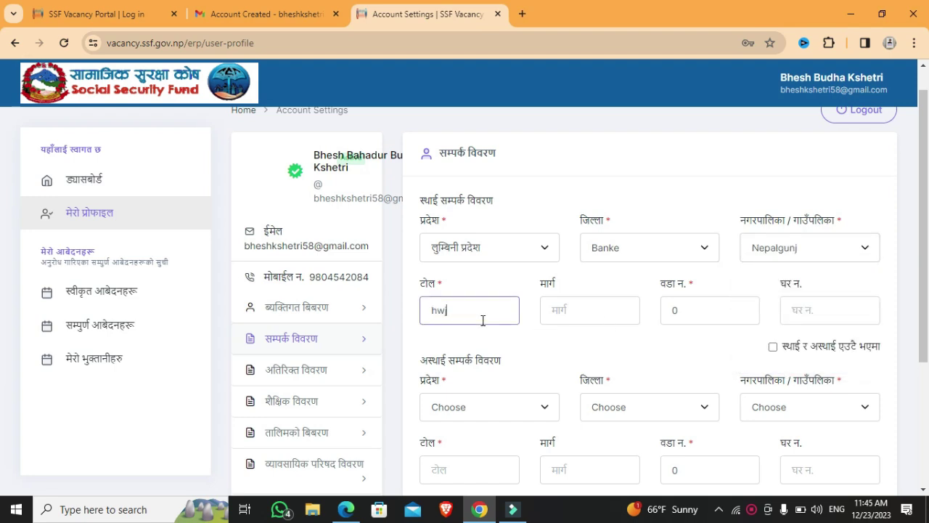
click(697, 316)
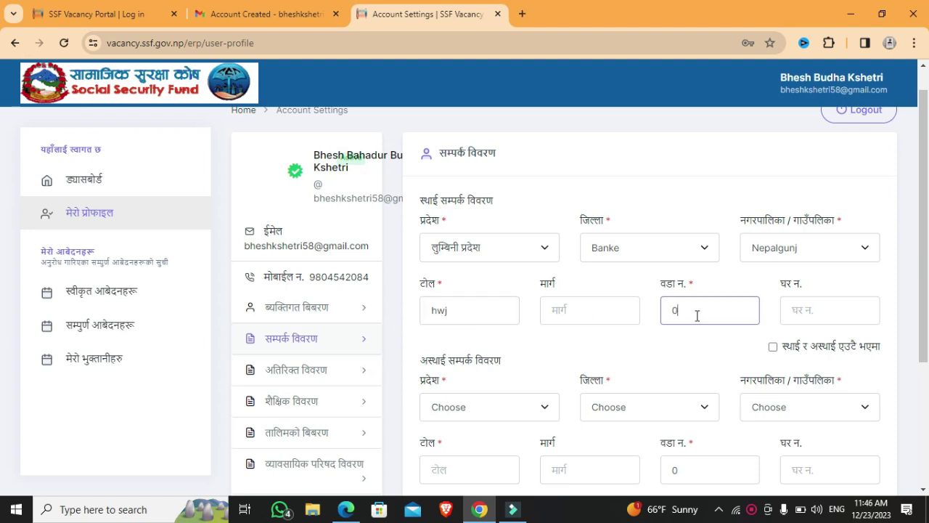
key(BackSpace)
text(12)
- Mark the temporary address as the same as permanent and save the contact details
scroll(861, 342, down, 2)
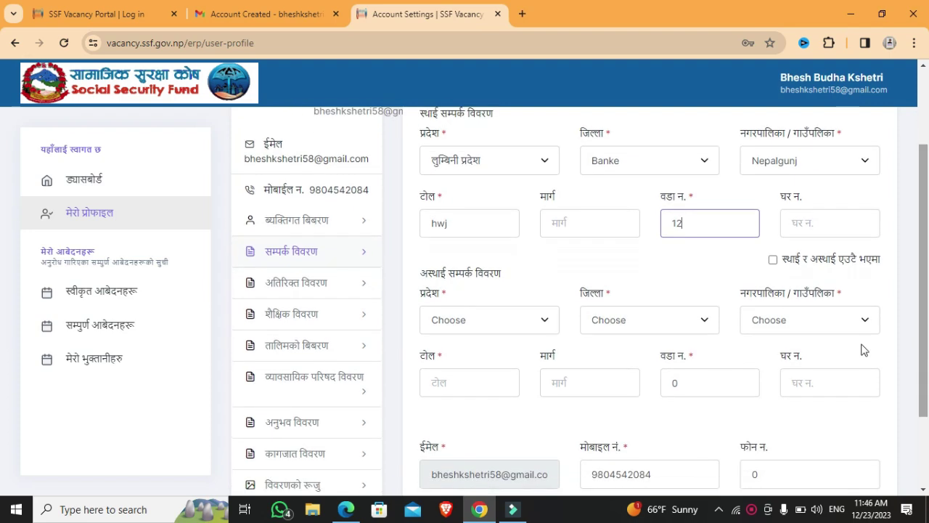
click(774, 260)
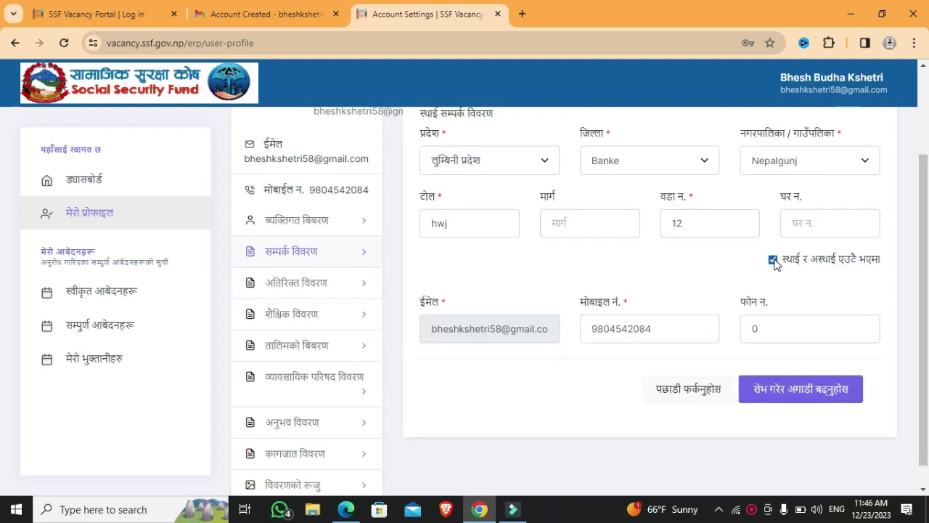
click(786, 397)
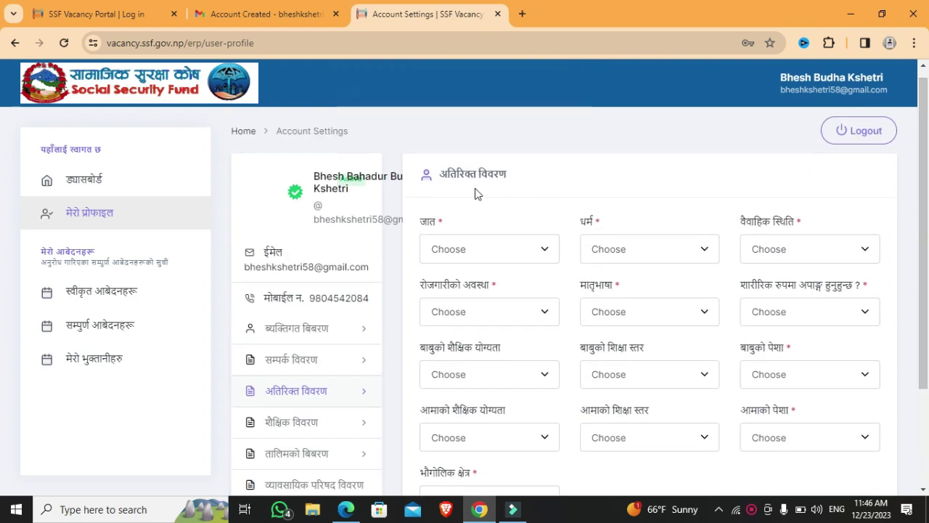
- Set caste छेत्री, religion हिन्दु, Single, Unemployment, mother tongue नेपाली and physical disability No
click(507, 247)
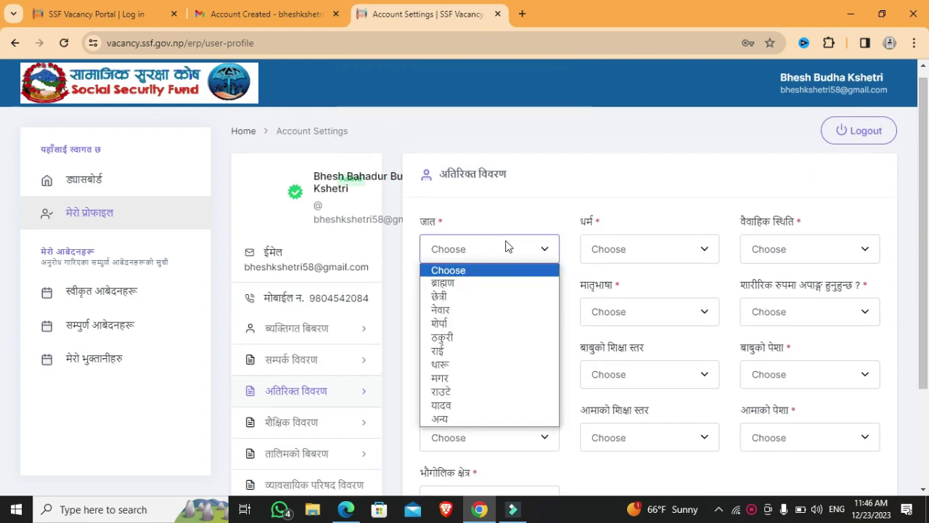
click(471, 306)
click(664, 257)
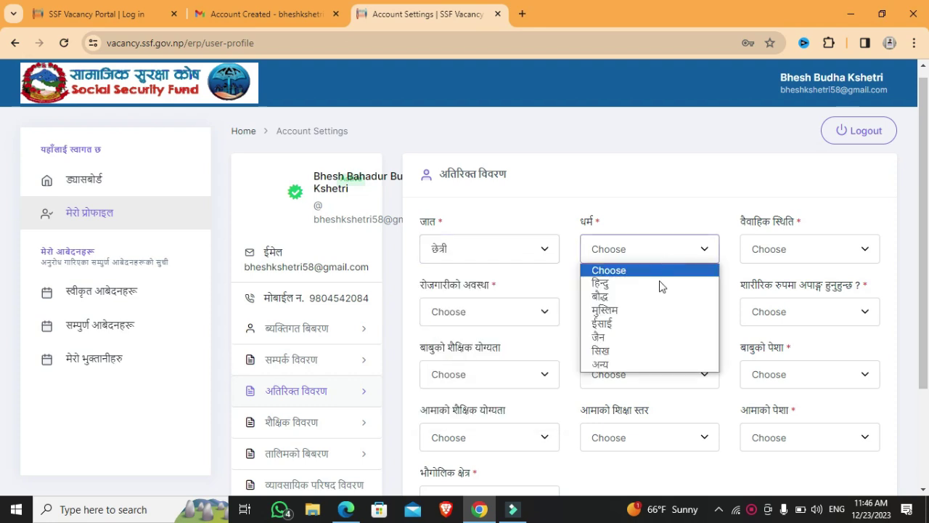
click(648, 283)
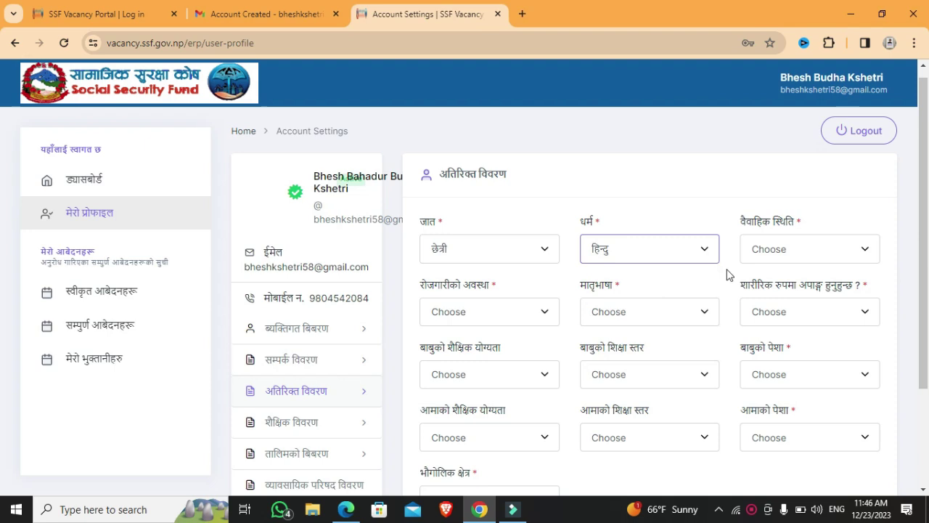
click(804, 255)
click(804, 295)
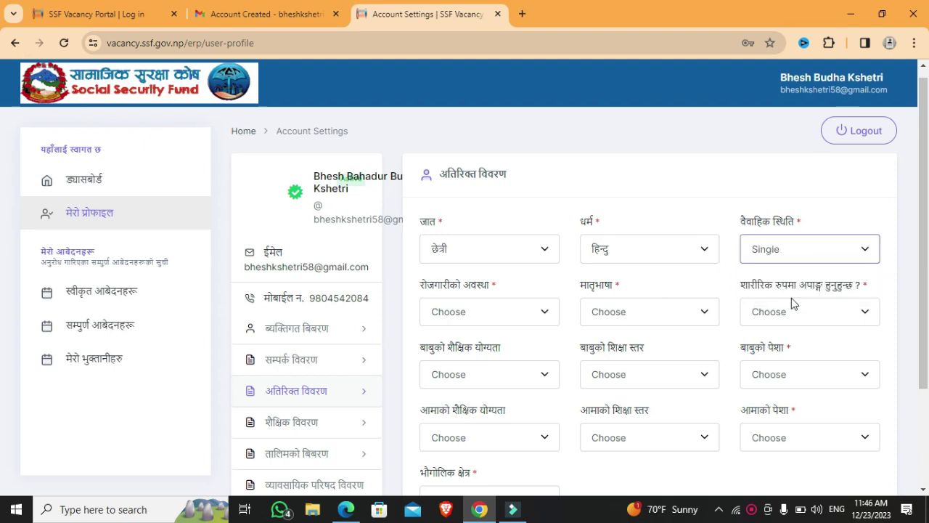
click(529, 314)
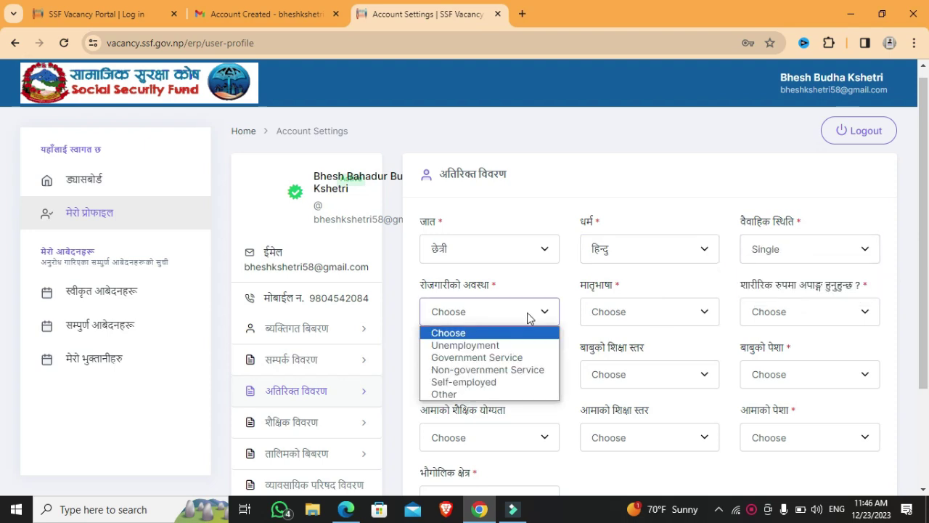
click(505, 347)
click(663, 317)
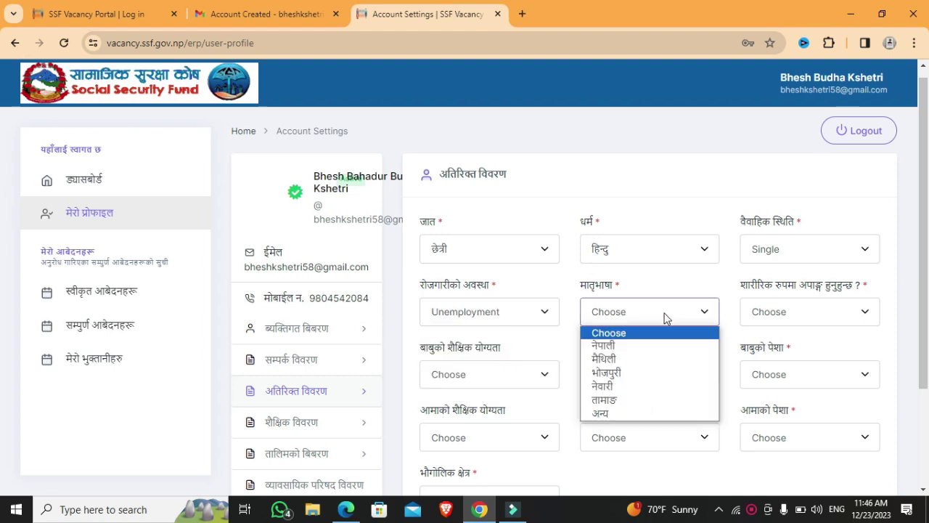
click(641, 348)
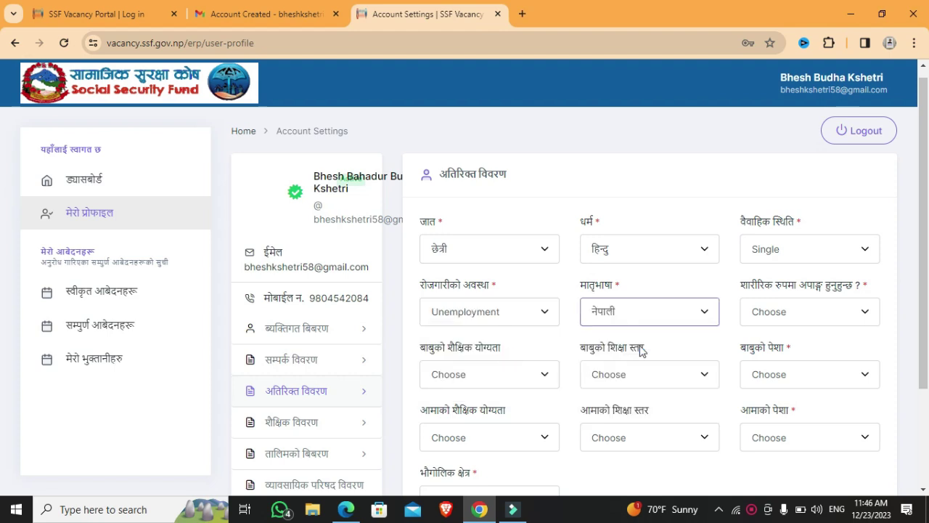
click(805, 319)
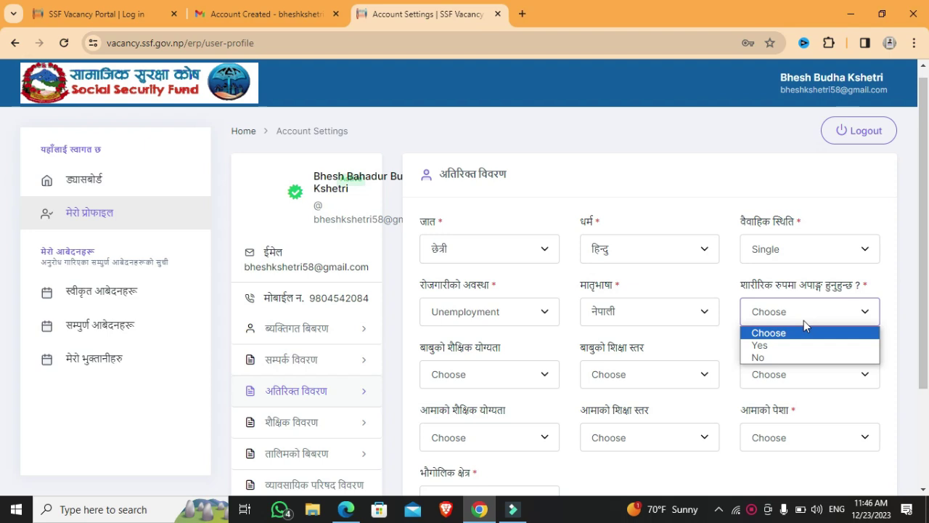
click(774, 360)
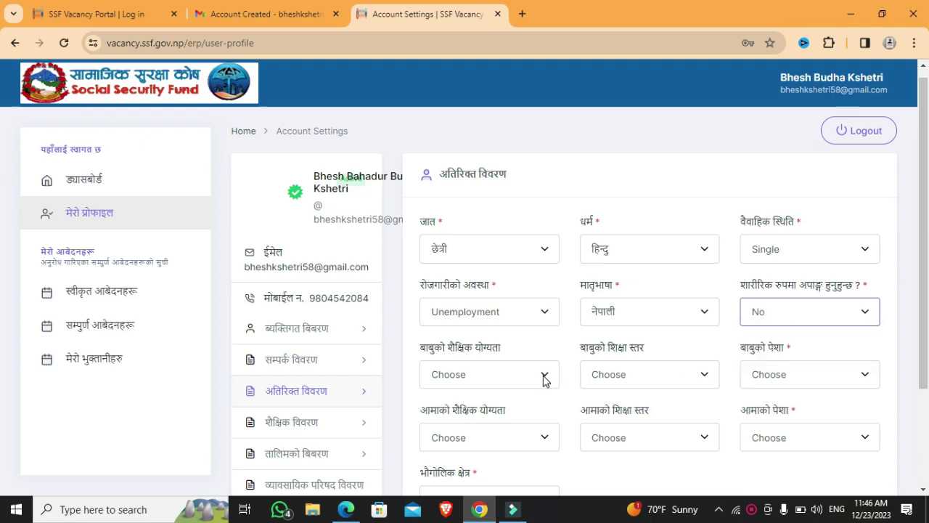
click(546, 378)
- Mark both parents Educated with Secondary Education; father's occupation Agriculture, mother's House Wife
click(478, 421)
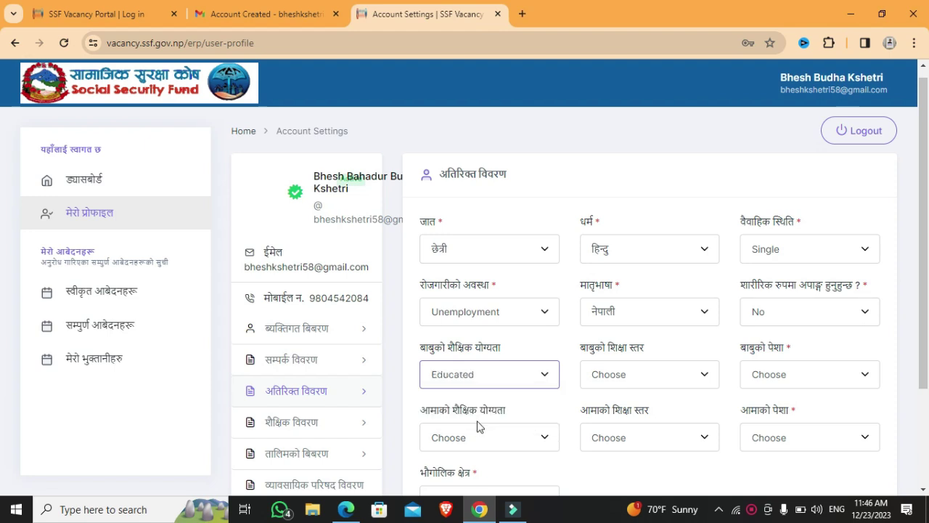
click(655, 387)
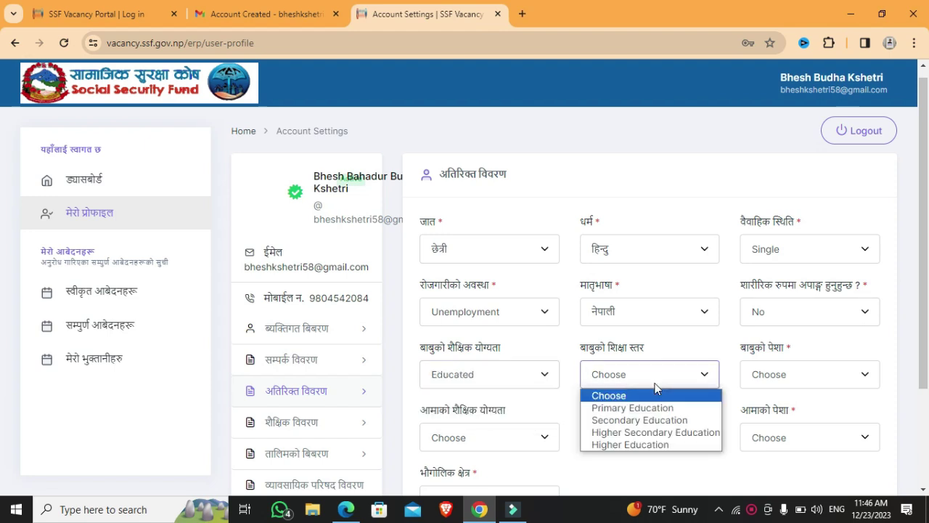
click(656, 421)
click(815, 376)
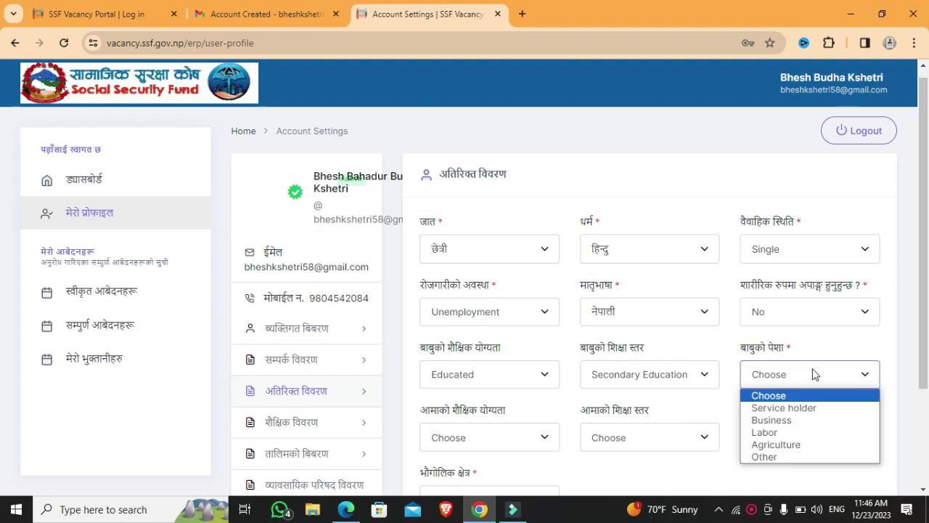
click(799, 444)
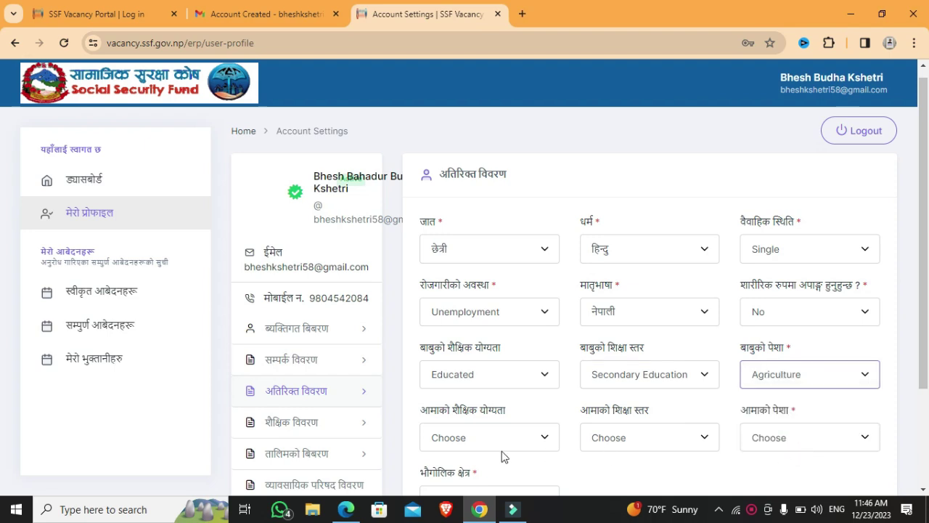
click(497, 441)
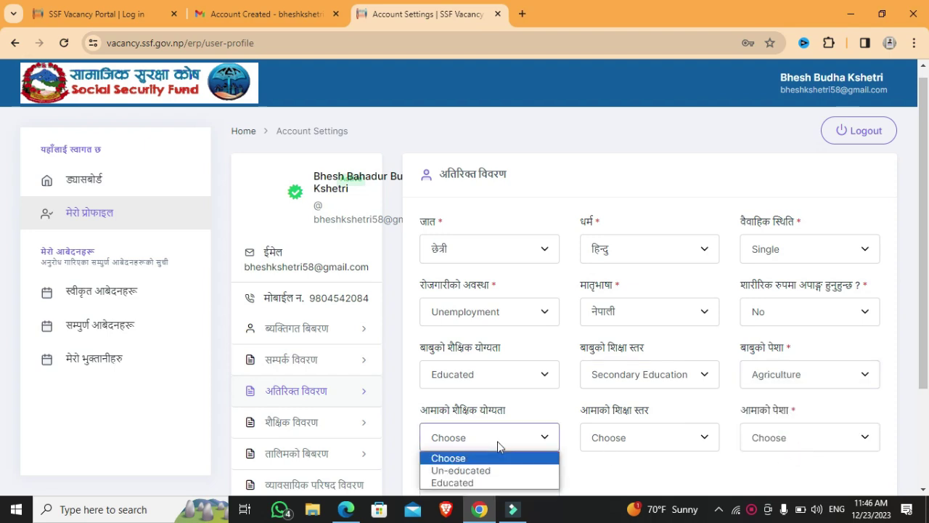
click(470, 482)
click(641, 440)
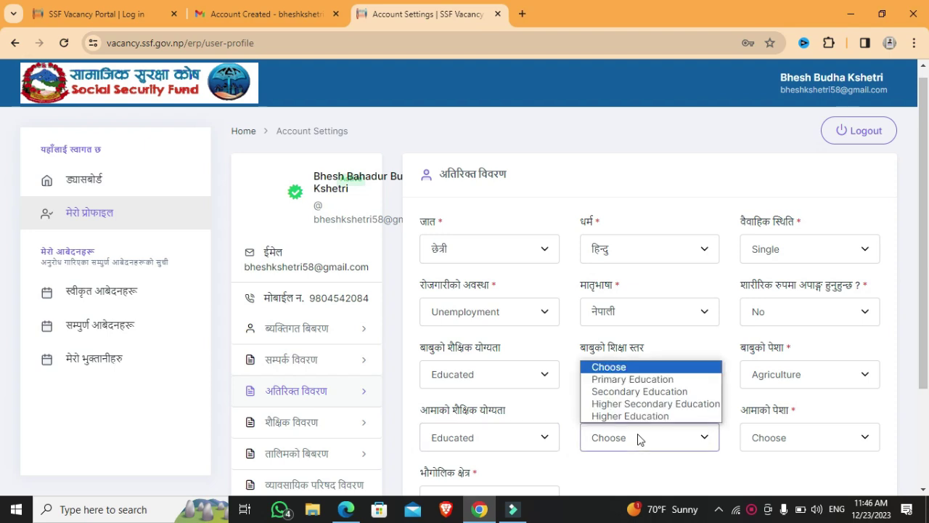
click(635, 393)
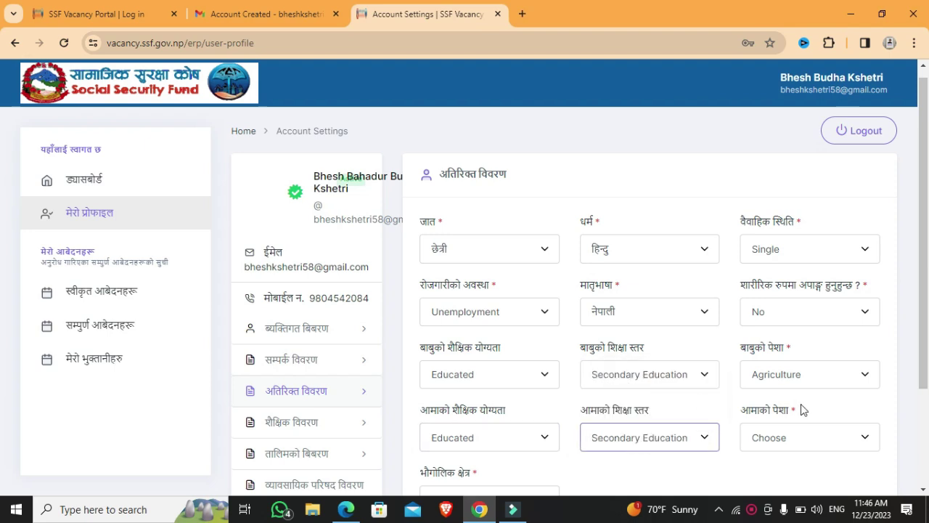
click(788, 437)
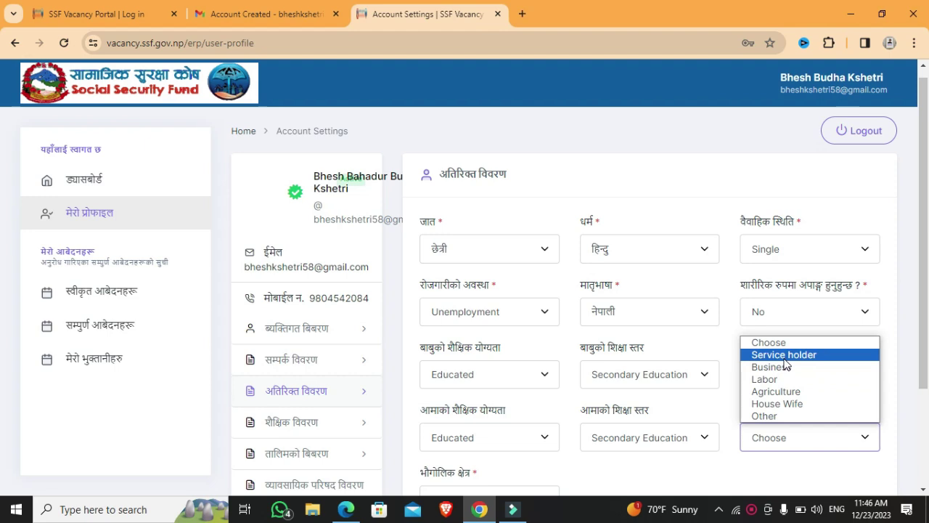
click(782, 404)
- Set the geographic region to Terai and save the additional details
scroll(3, 349, down, 2)
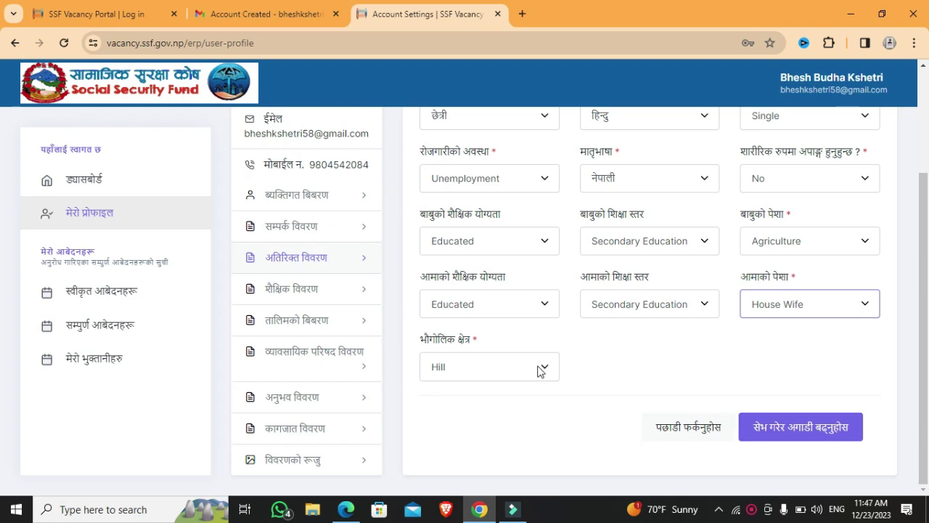
click(541, 369)
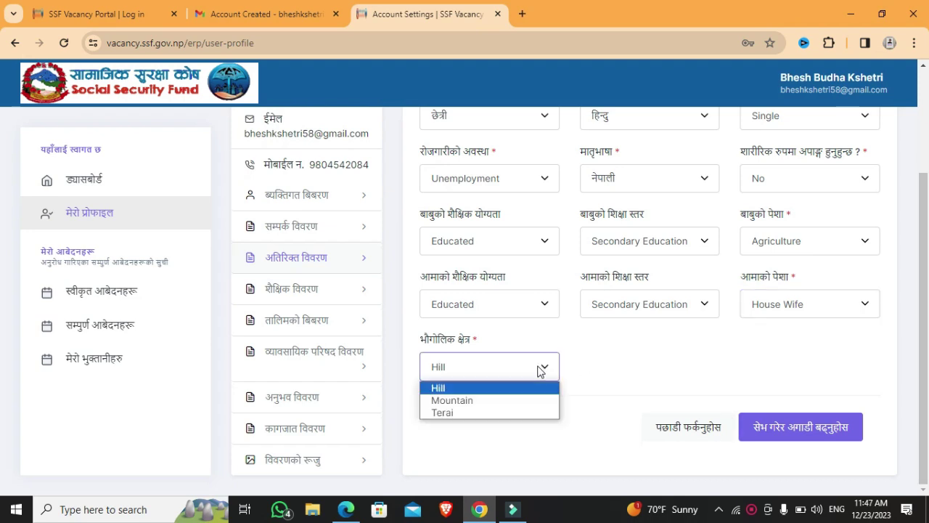
click(448, 411)
click(773, 434)
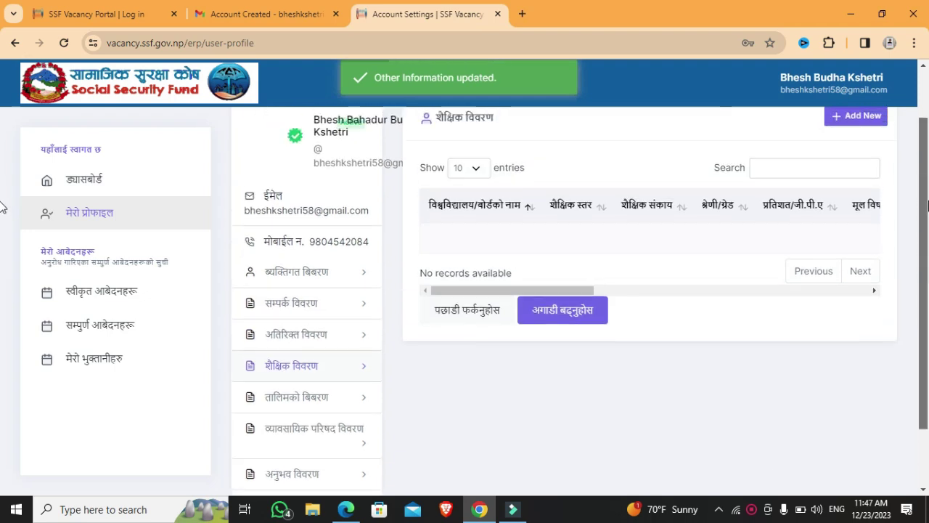
- Start a new education record with board HSEB/NEB, level +2/PCL and faculty Science
scroll(3, 207, up, 1)
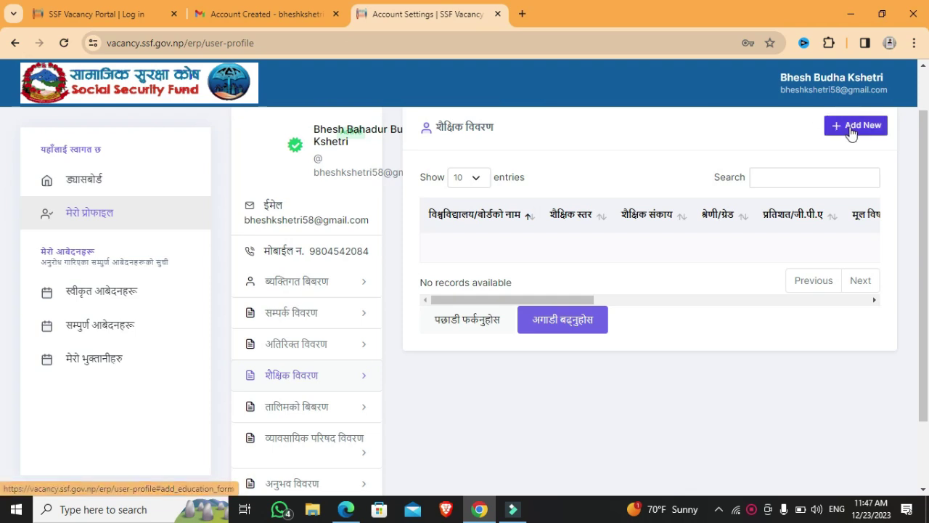
click(851, 128)
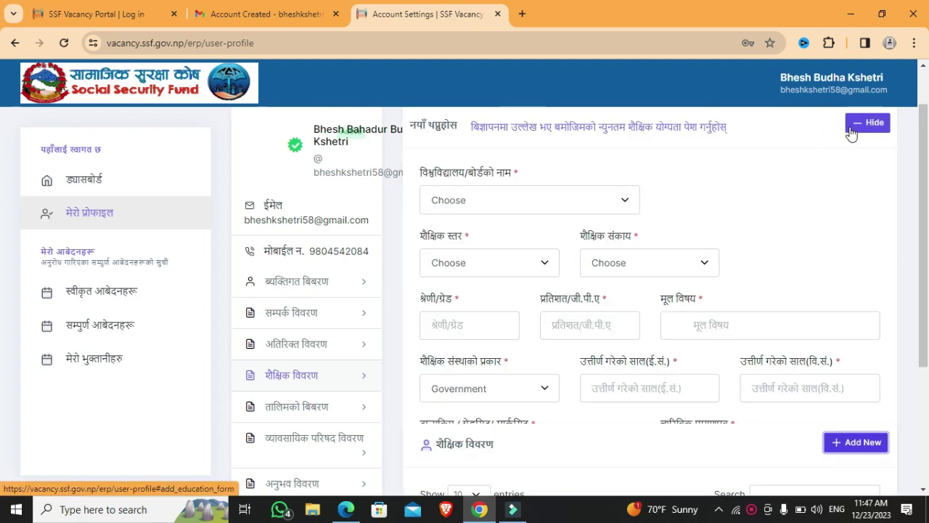
click(590, 210)
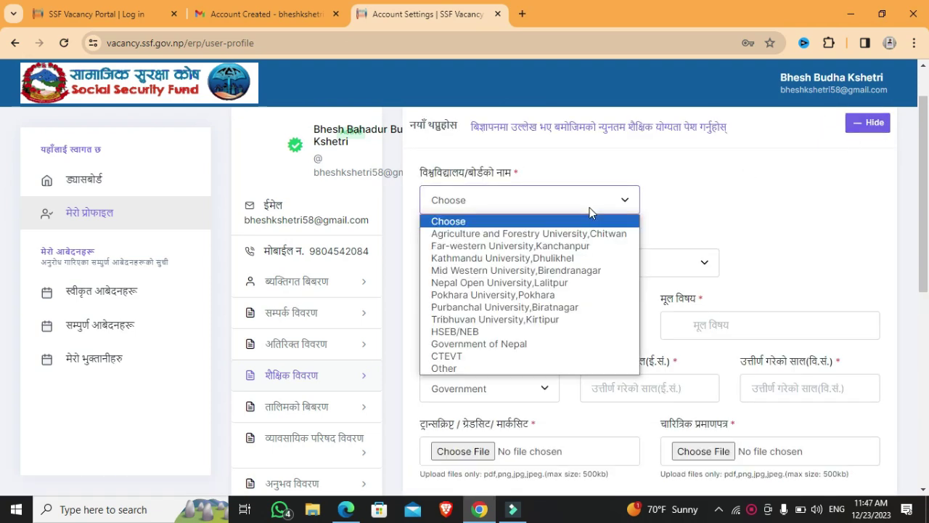
click(493, 331)
click(542, 267)
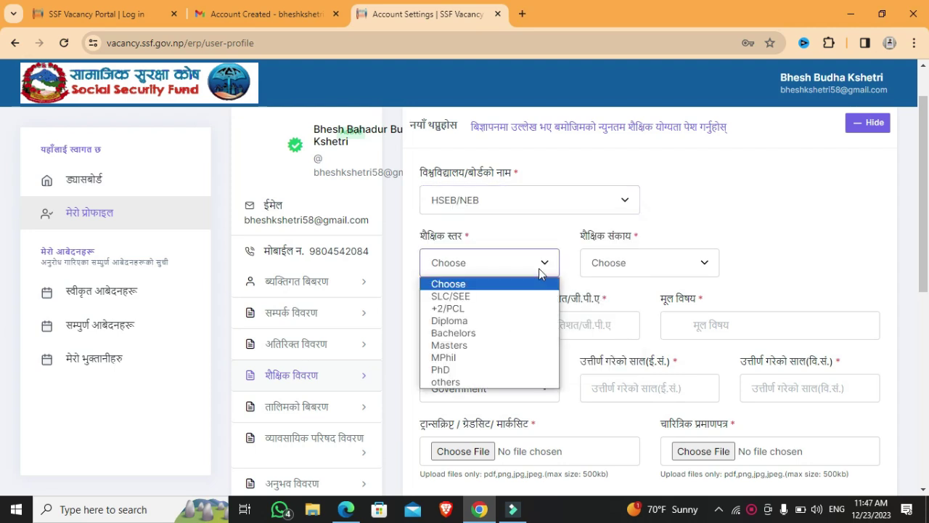
click(492, 310)
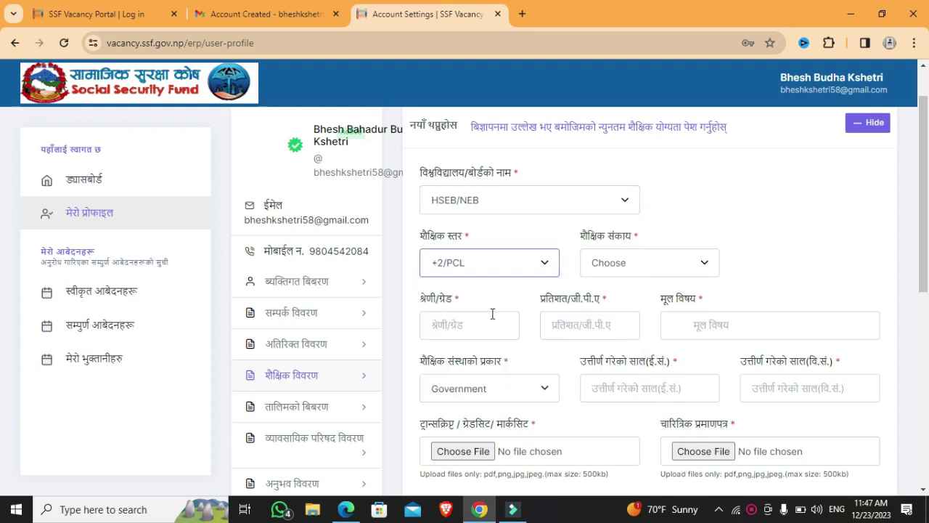
click(669, 266)
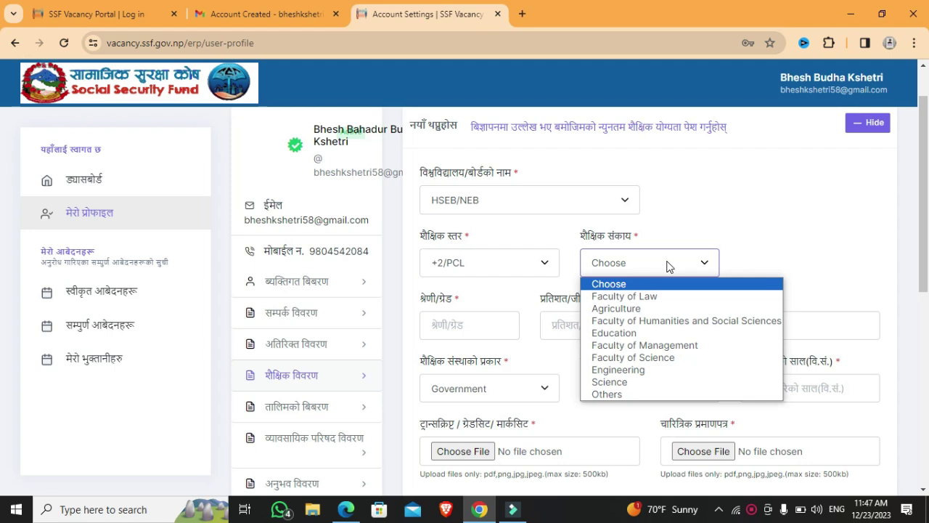
click(635, 382)
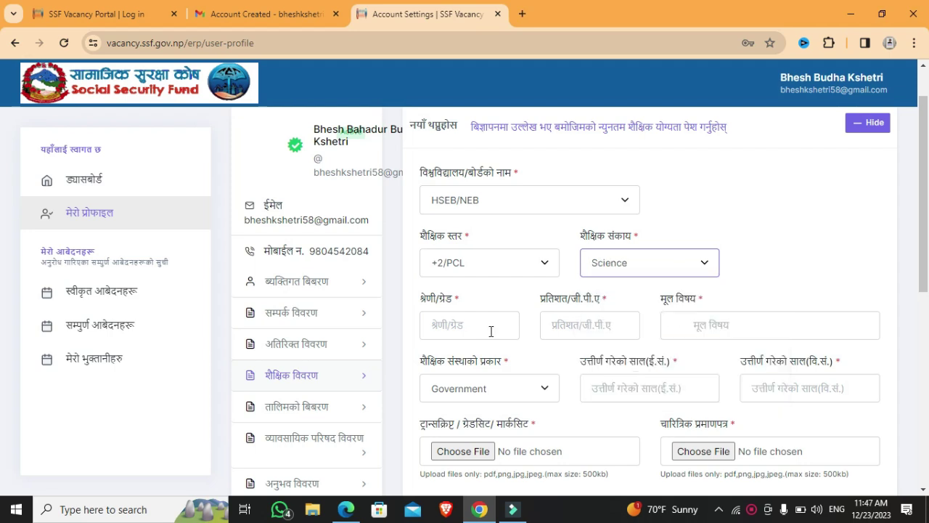
- Enter grade 1st division, 65 percent, main subject computer, and a Non-Government institution type
click(484, 327)
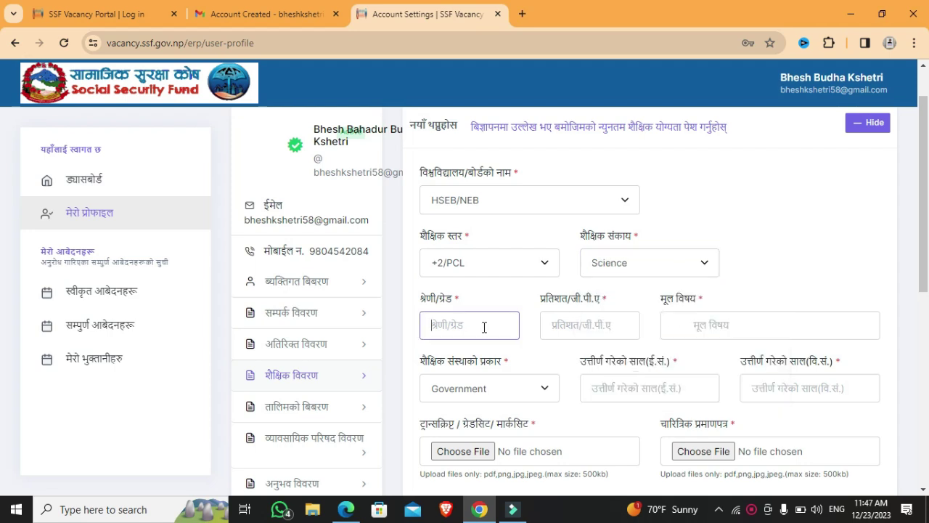
text(1st division)
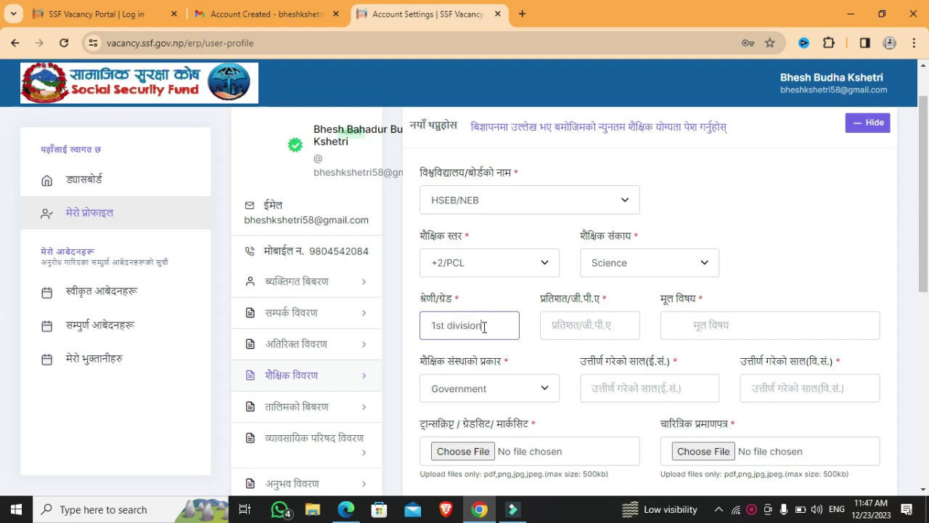
click(587, 327)
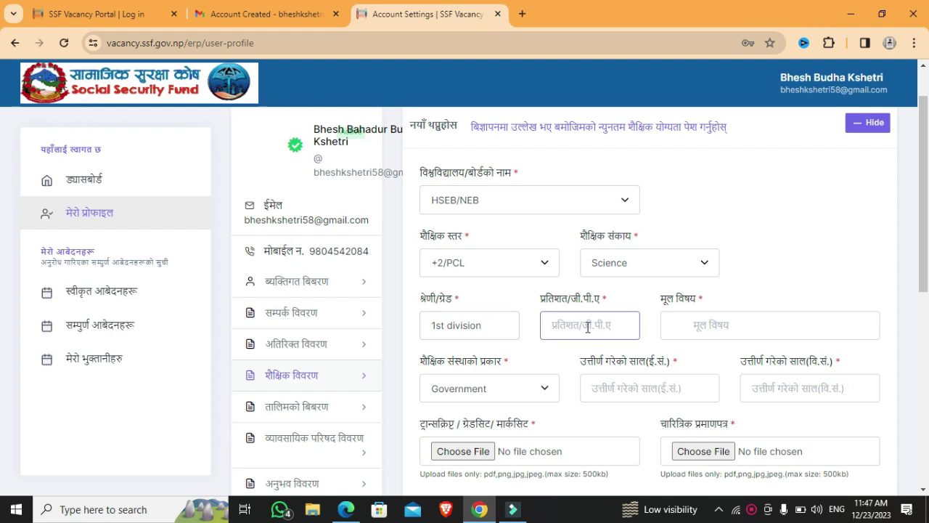
text(65)
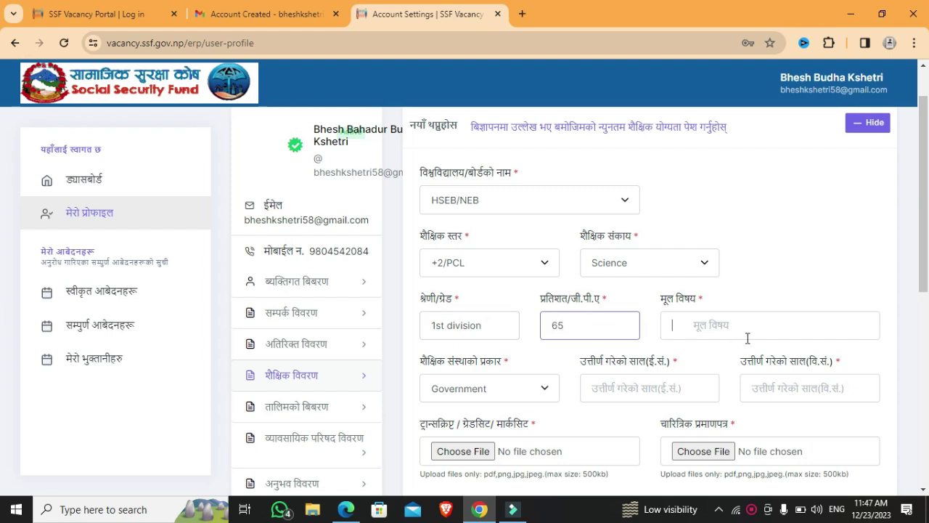
click(748, 338)
text(computer)
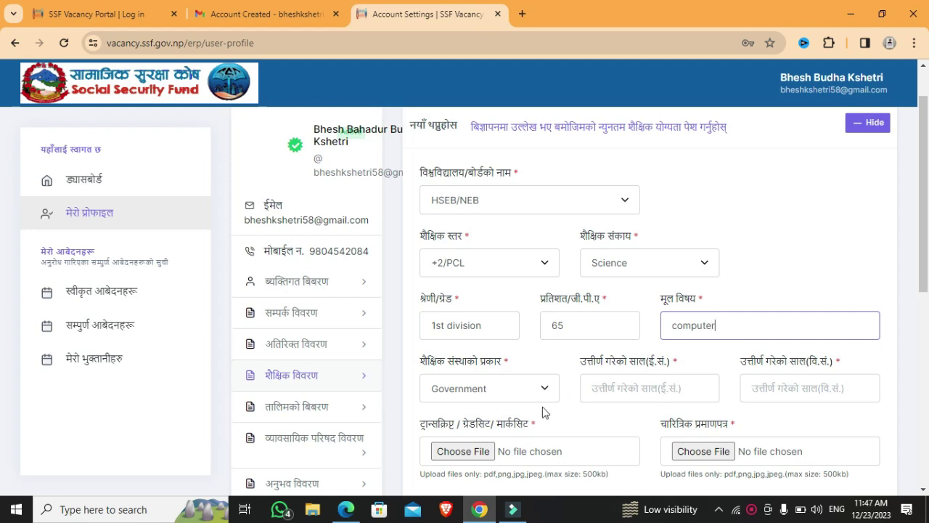
click(533, 388)
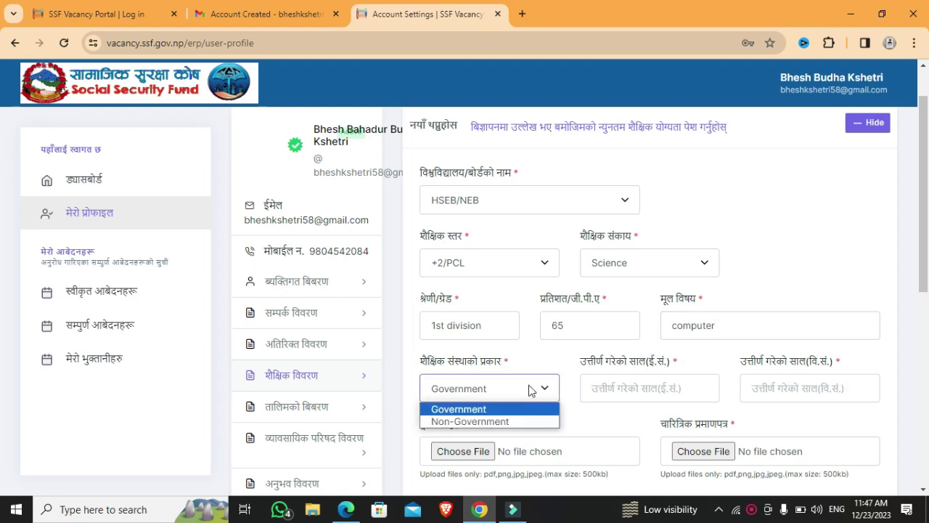
click(480, 423)
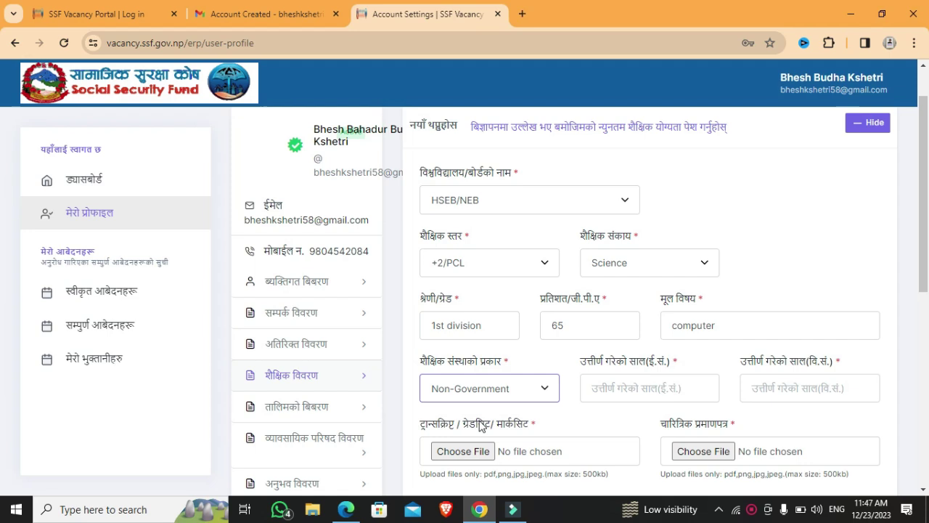
click(632, 390)
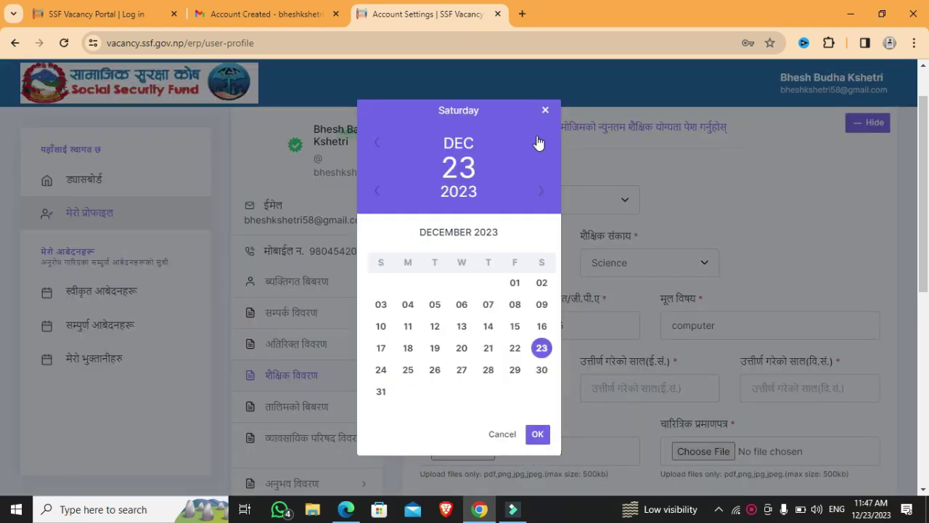
- Set the passing date to 2020-12-23 A.D. (2077-09-08 B.S.) in the calendar
click(379, 192)
click(378, 193)
click(378, 192)
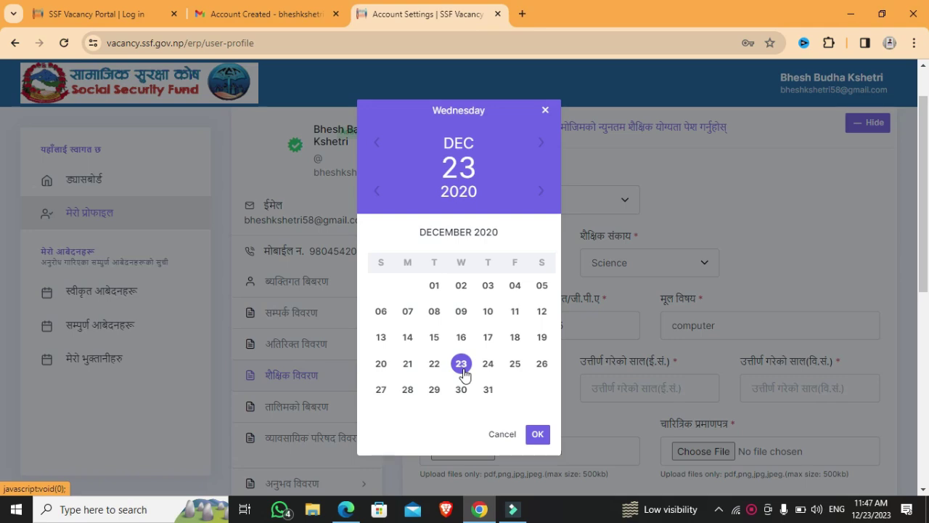
click(537, 434)
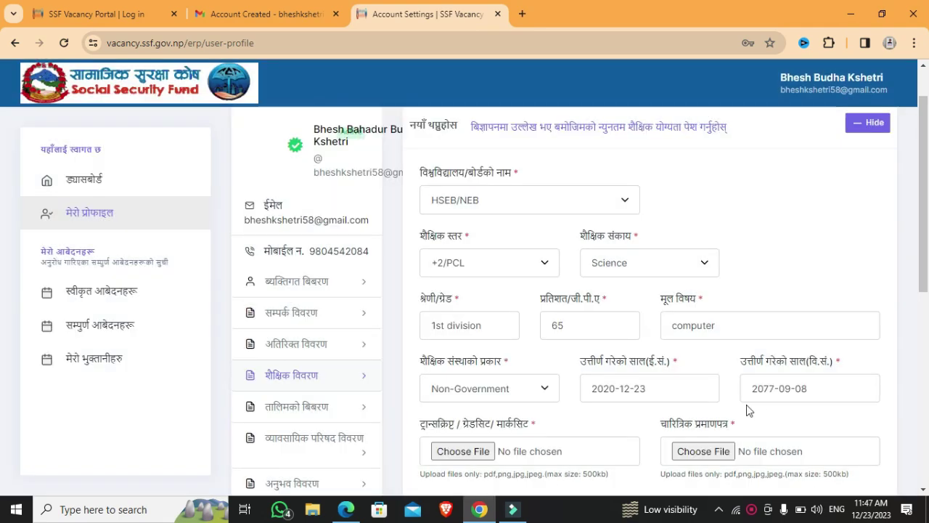
scroll(928, 291, down, 1)
scroll(4, 293, down, 1)
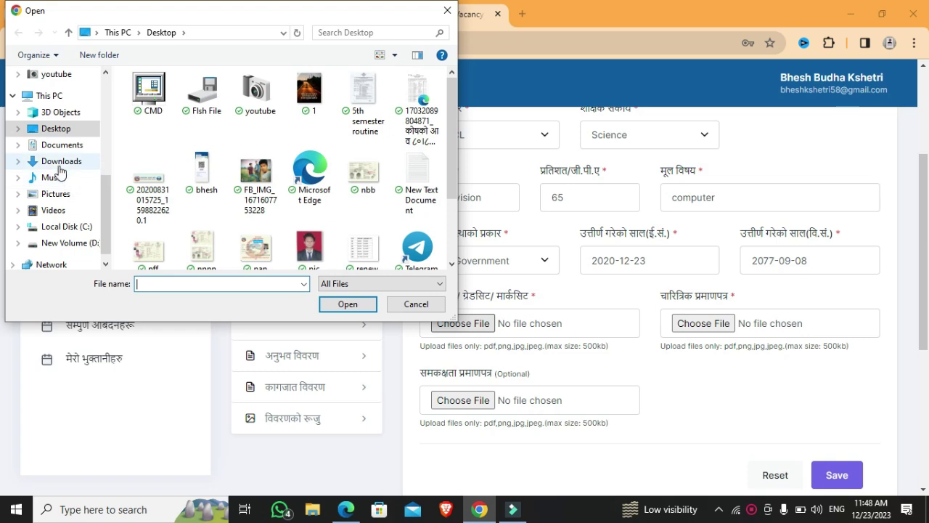
- Attach Mega JOB VACANCY 2079 (3) as both marksheet and character certificate, then save the record
click(59, 163)
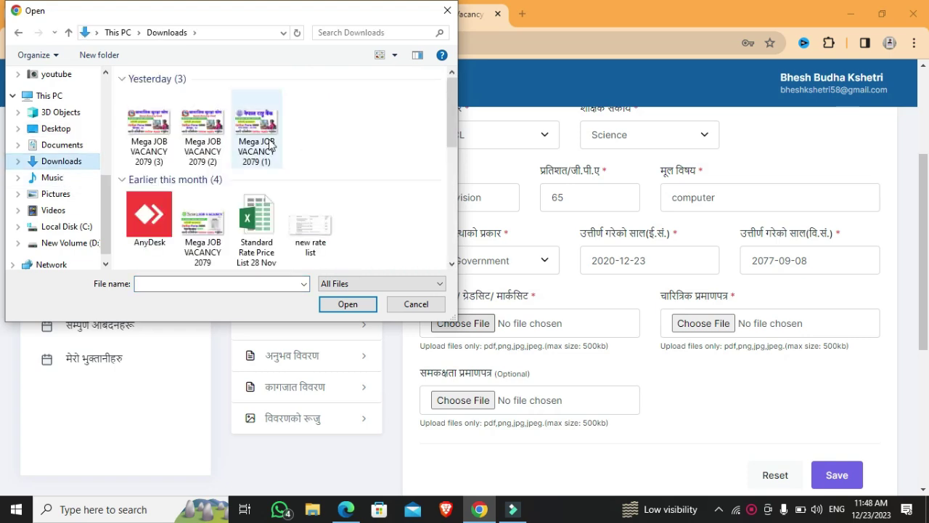
double_click(153, 132)
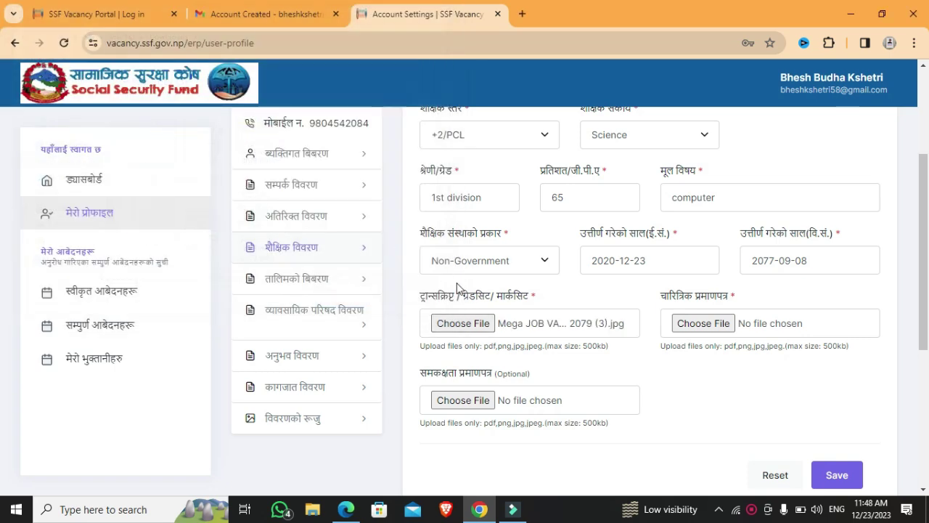
click(705, 327)
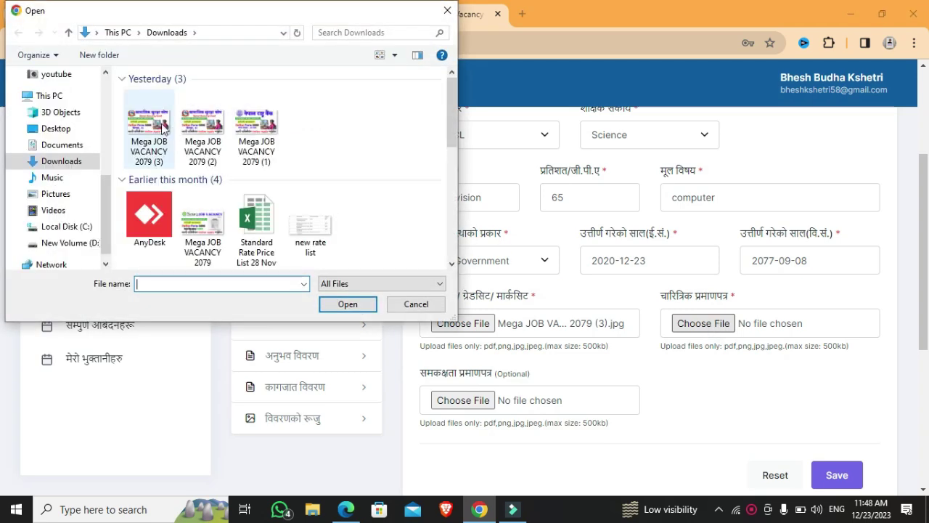
double_click(161, 125)
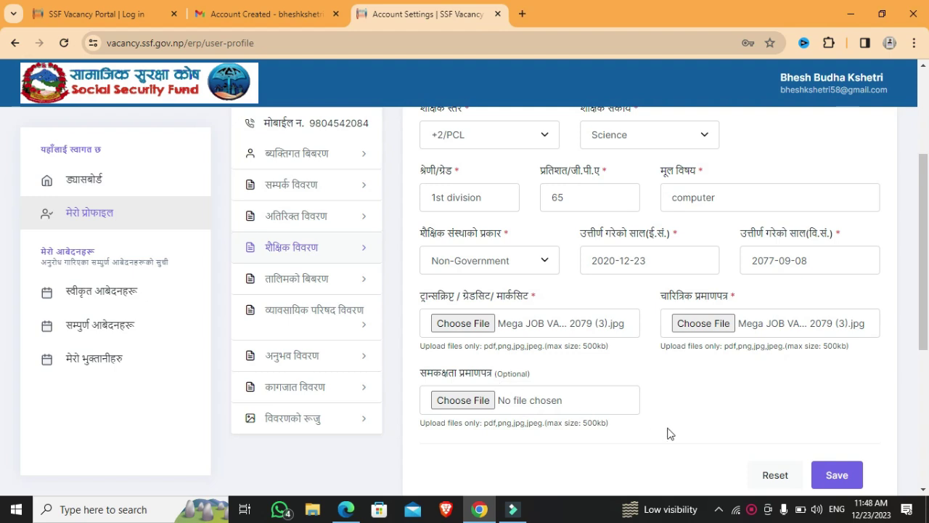
click(839, 477)
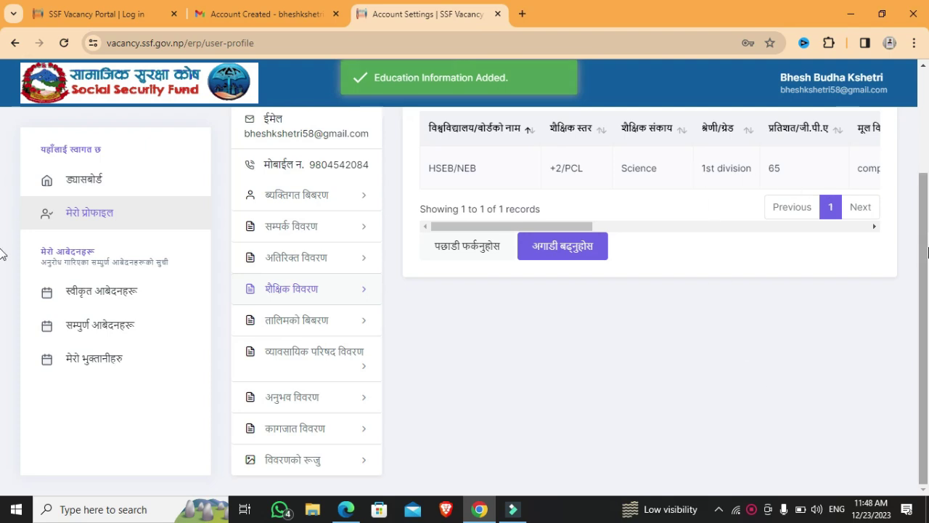
- Skip the empty training, professional council and experience sections to reach the documents section
click(572, 250)
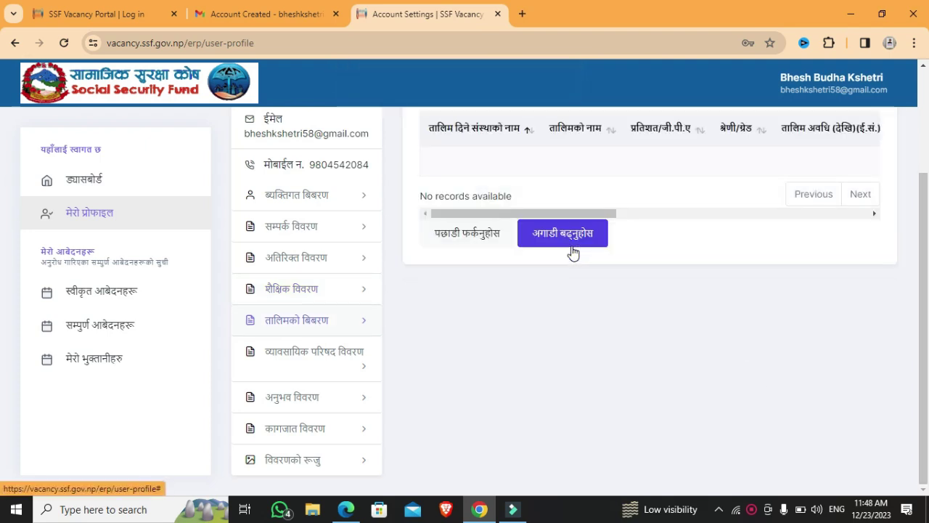
scroll(574, 252, up, 1)
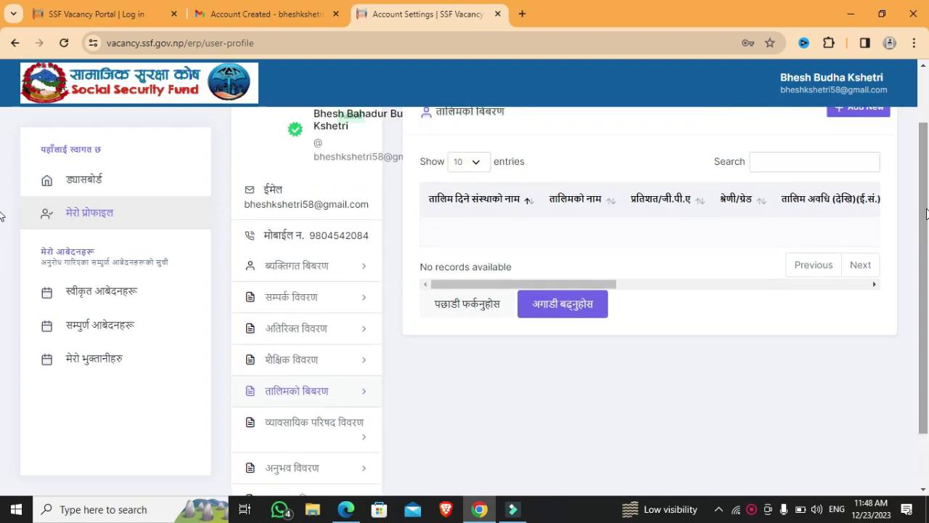
click(558, 312)
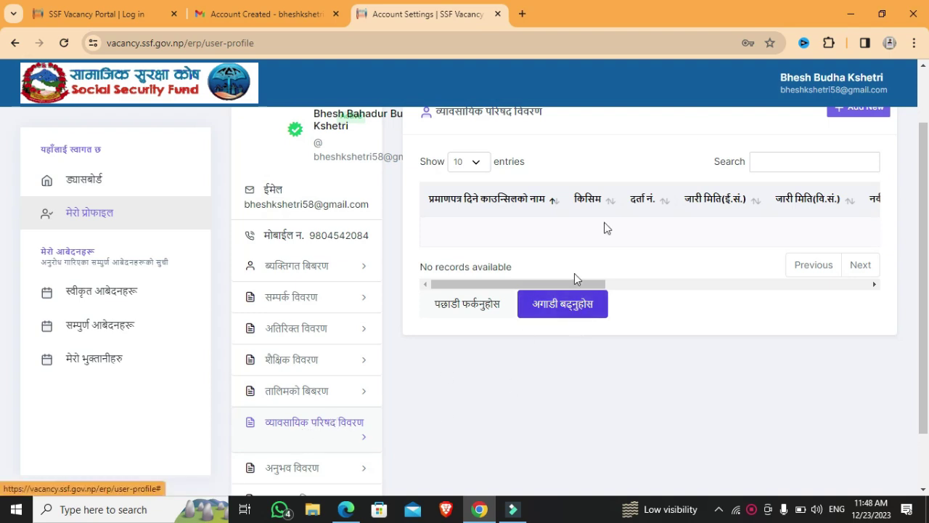
click(560, 318)
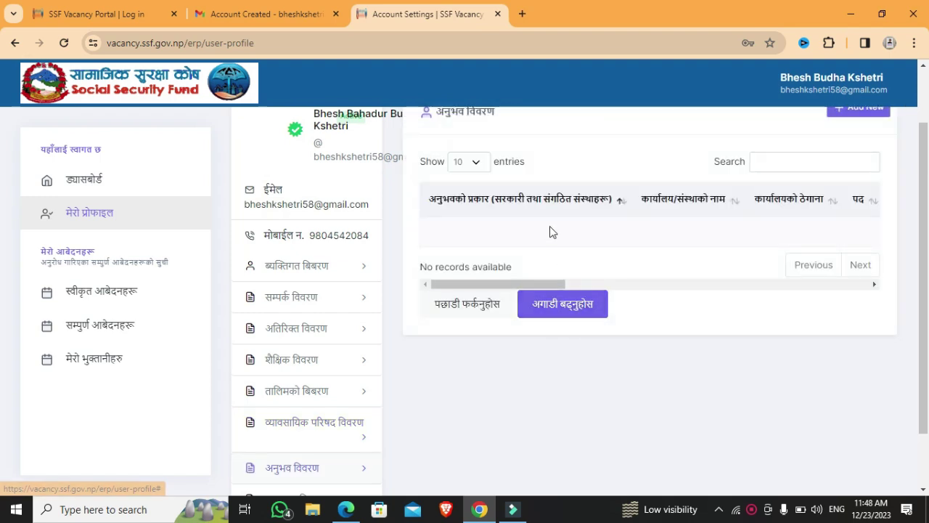
scroll(654, 291, up, 1)
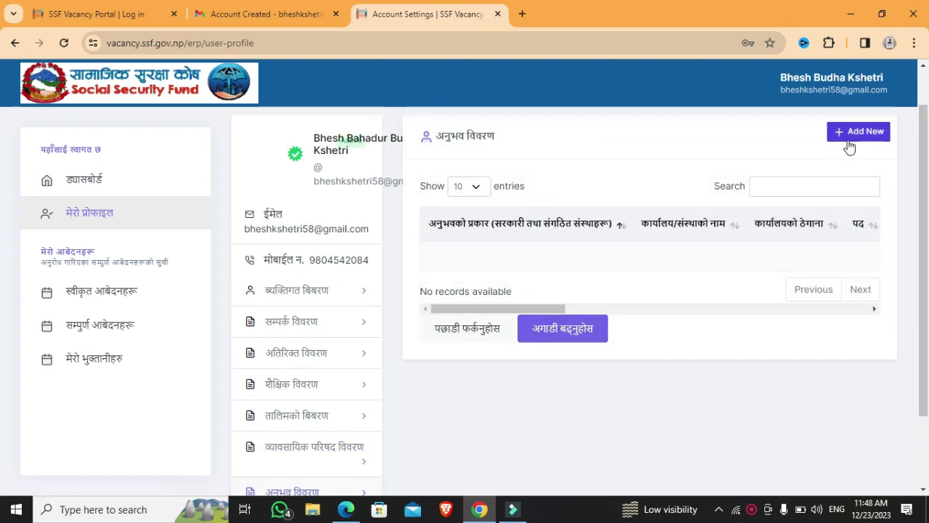
click(578, 336)
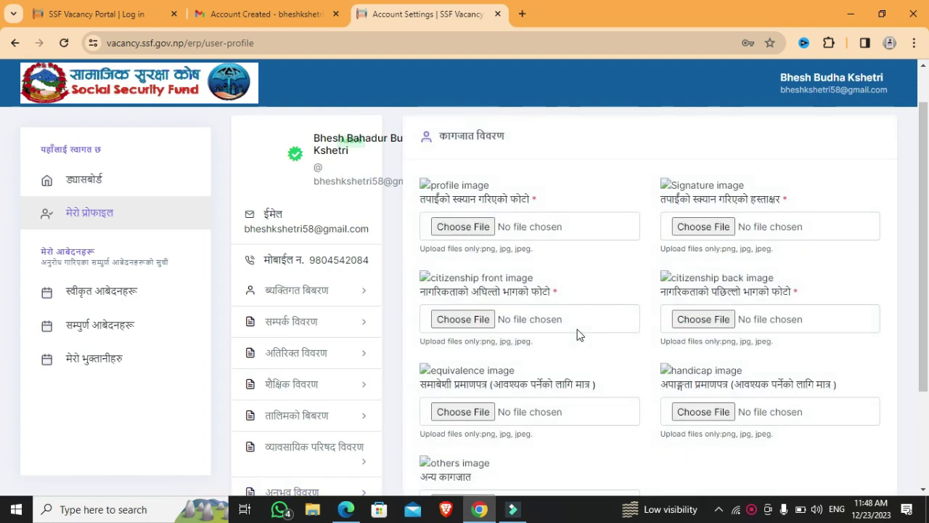
- Upload pic.jpg from the Desktop as both the profile photo and the signature
click(461, 228)
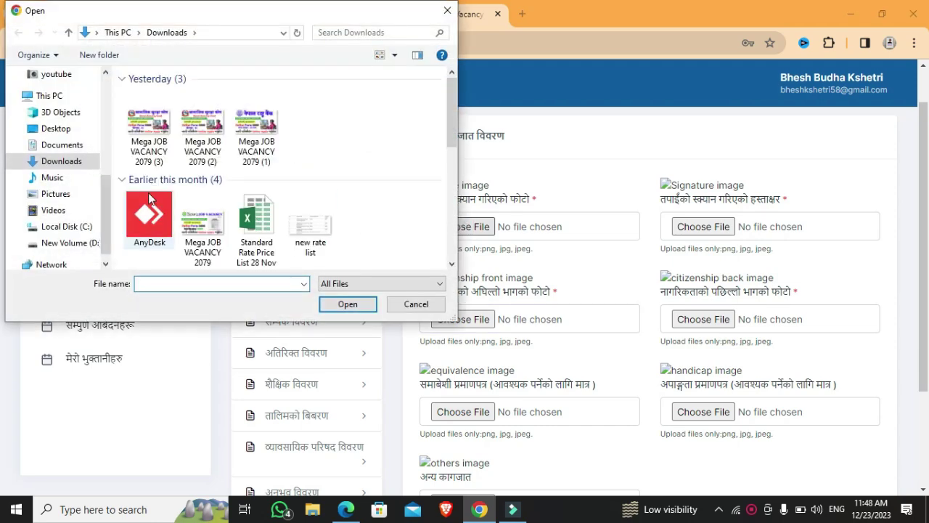
click(57, 129)
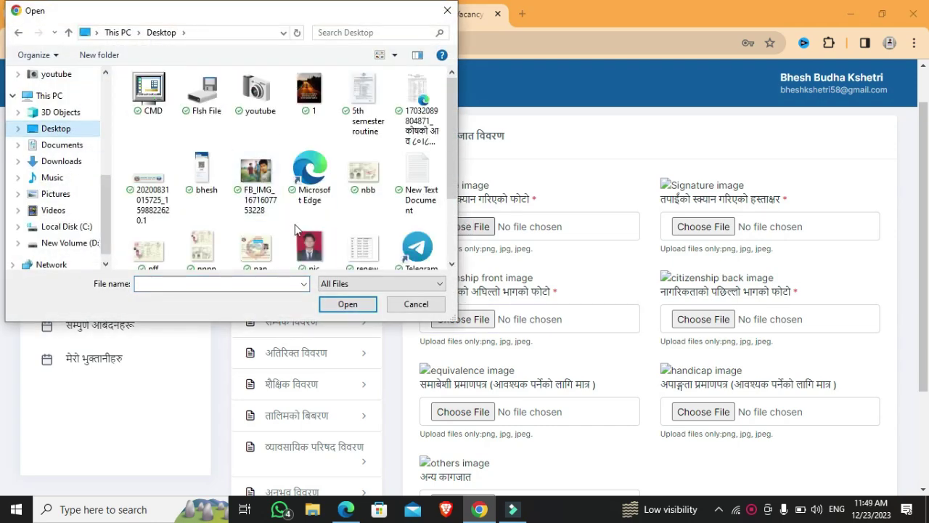
double_click(306, 244)
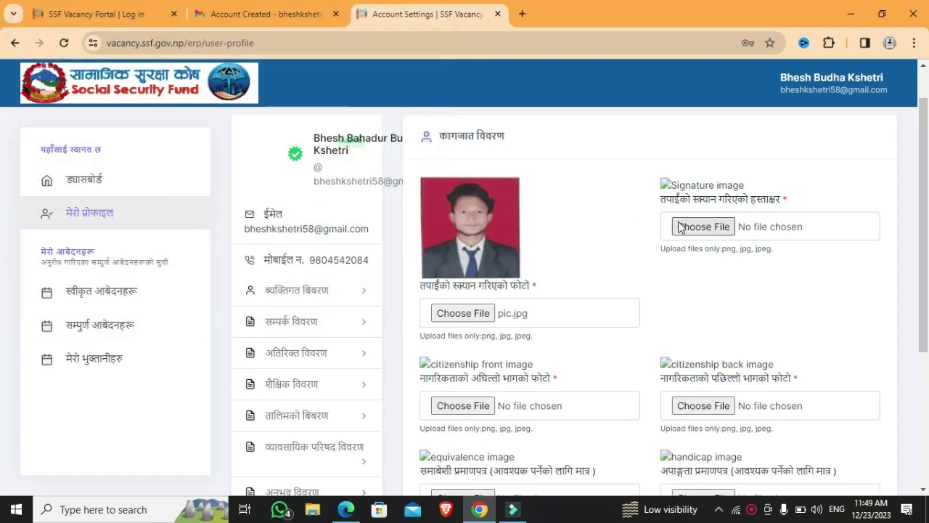
click(681, 226)
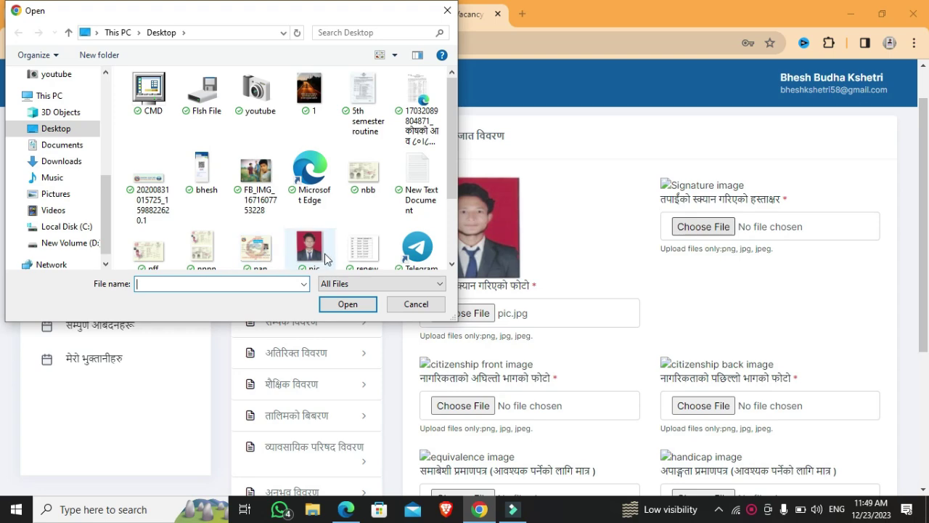
double_click(311, 251)
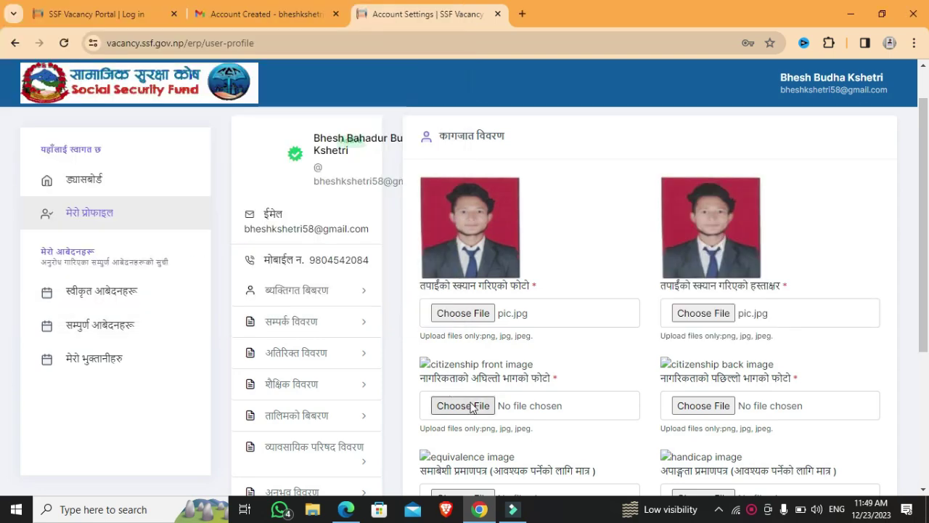
- Upload Mega JOB VACANCY 2079 (3) for citizenship front, citizenship back and other documents
click(478, 407)
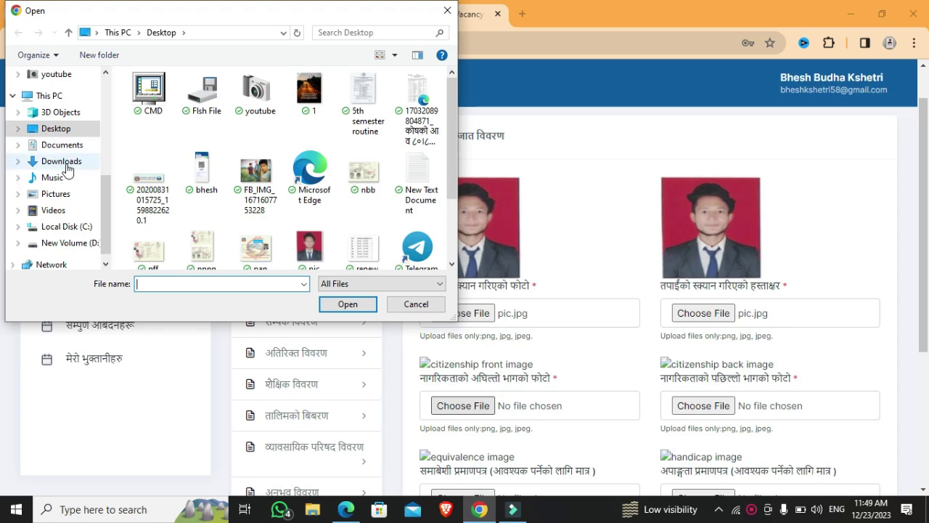
click(62, 161)
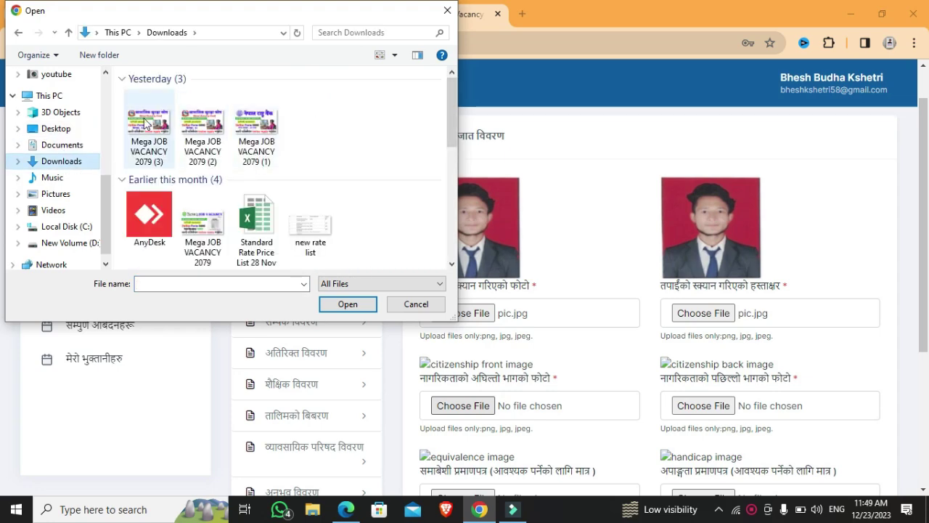
double_click(148, 131)
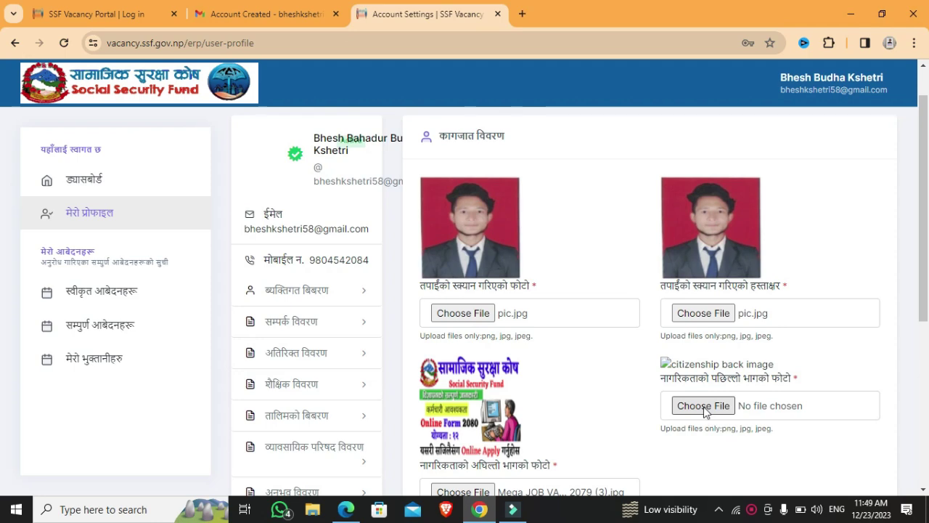
click(704, 408)
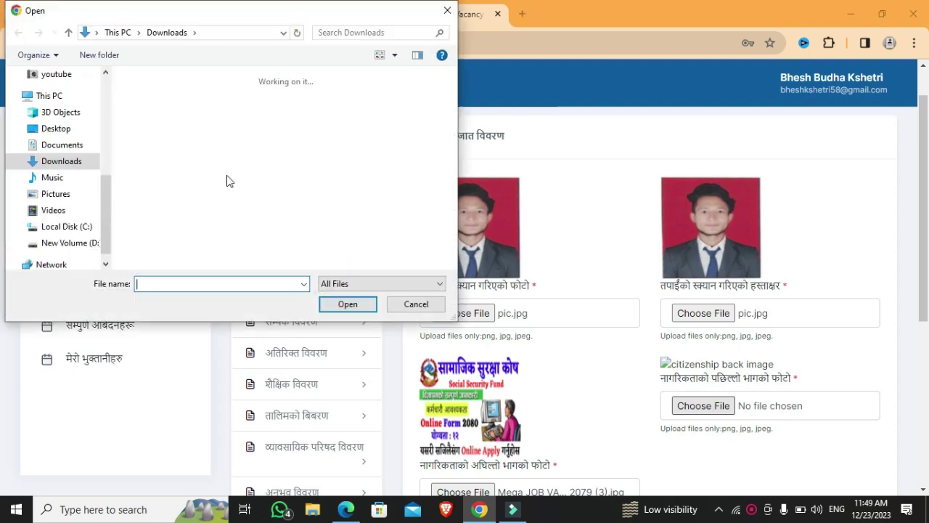
double_click(148, 134)
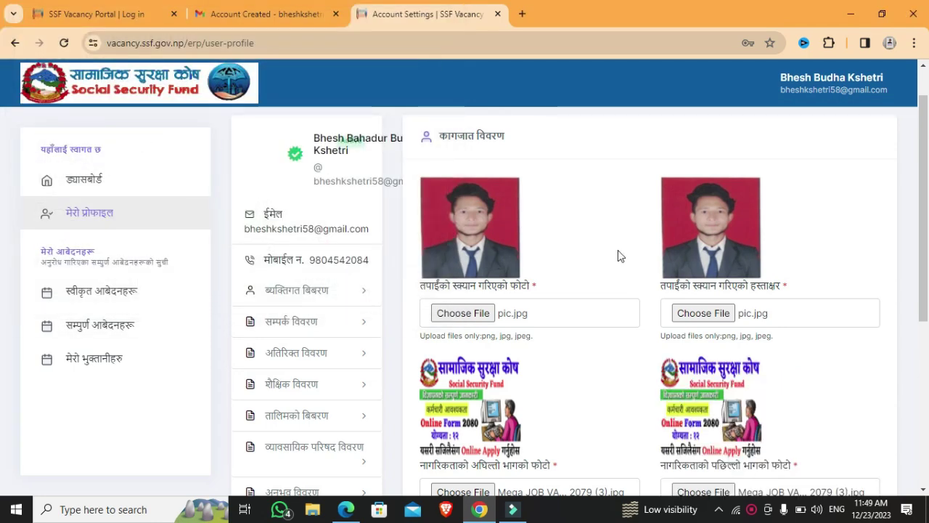
scroll(2, 266, down, 3)
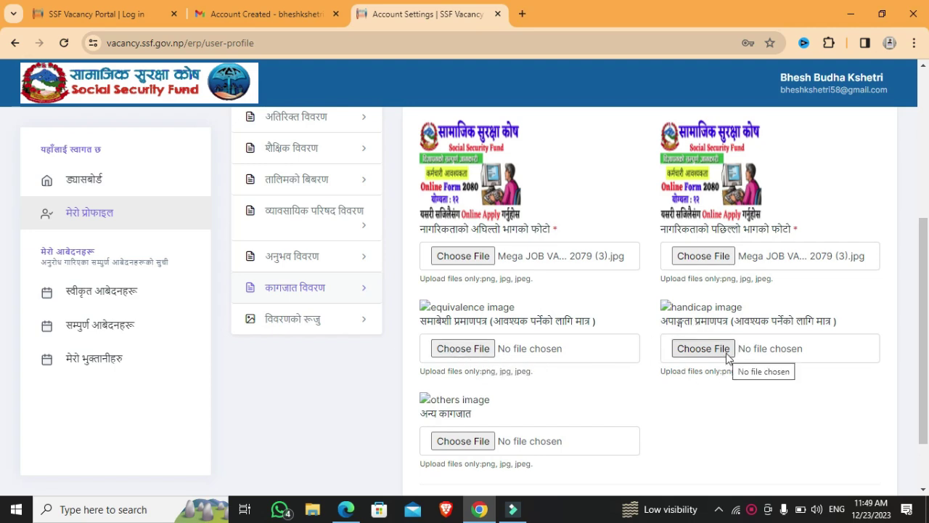
click(472, 441)
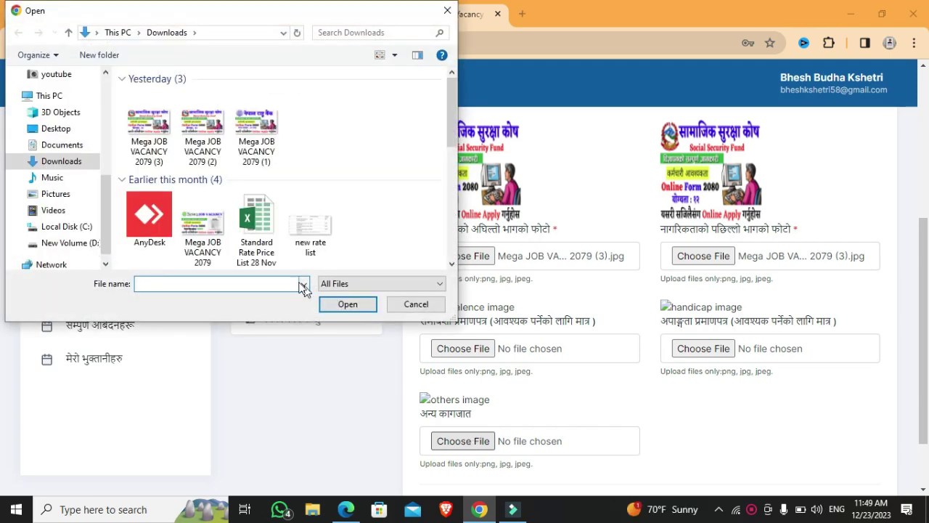
double_click(164, 145)
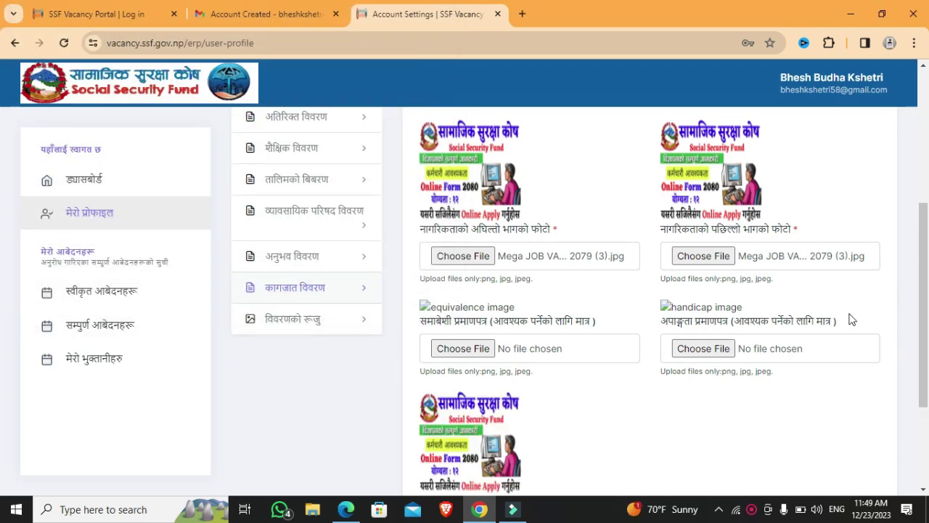
scroll(928, 331, down, 2)
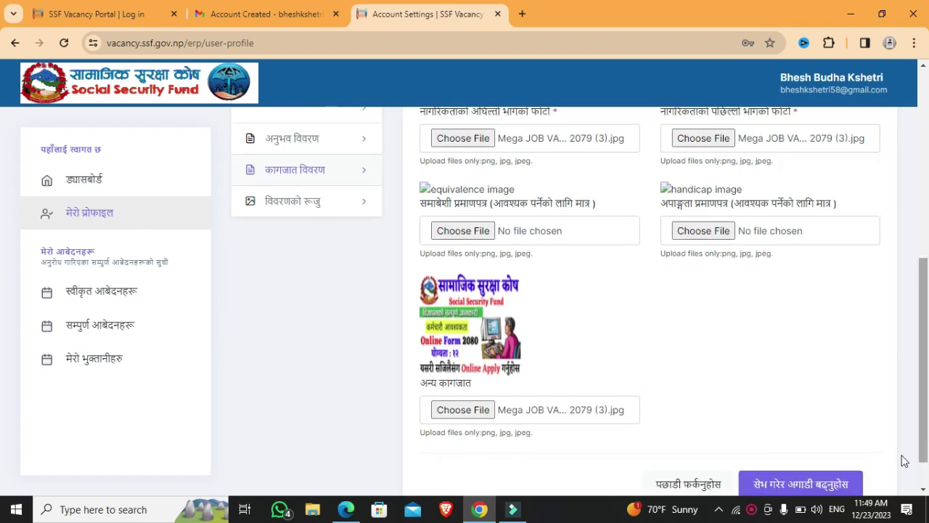
- Save the profile documents and proceed to the home dashboard listing 26 advertisements
click(813, 492)
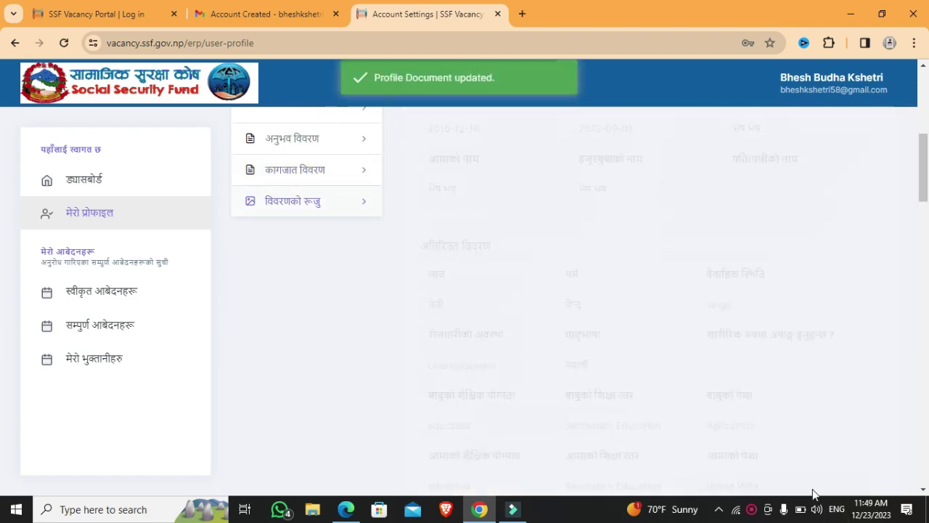
scroll(928, 217, up, 4)
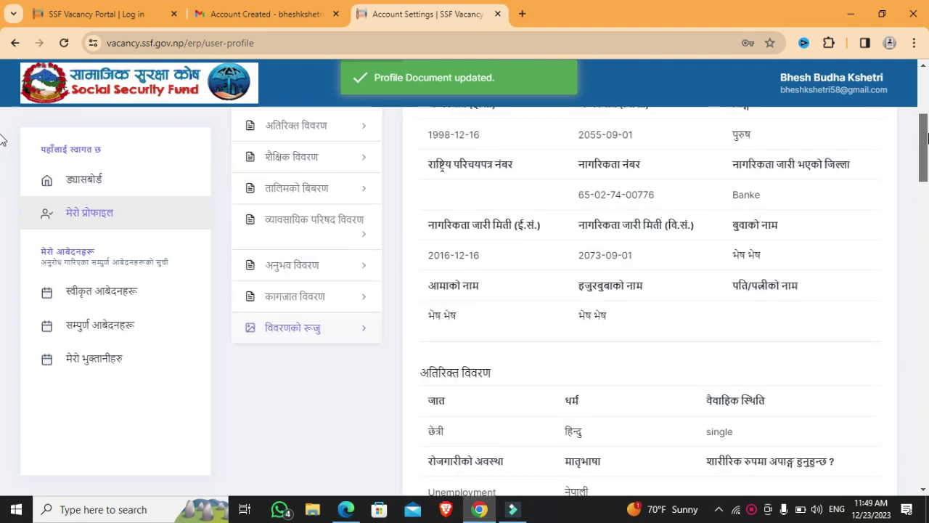
scroll(928, 112, up, 1)
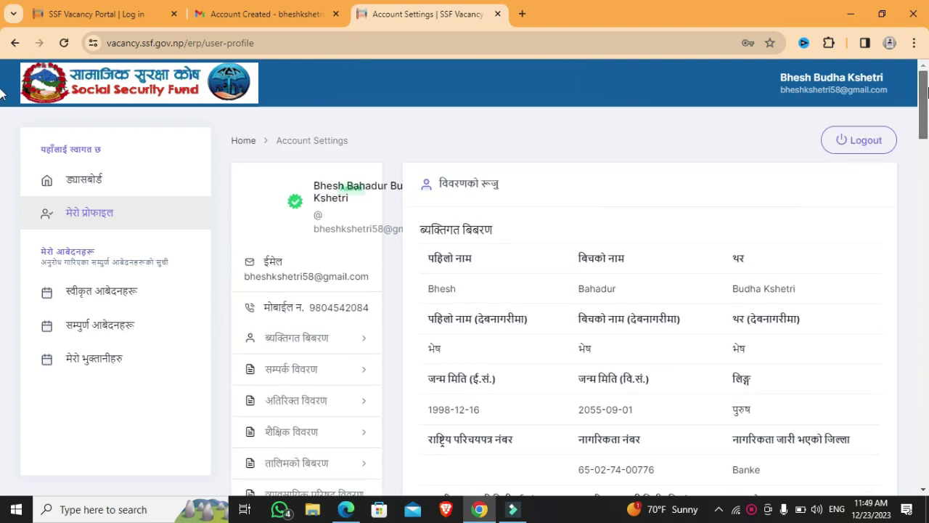
drag(928, 98, 927, 439)
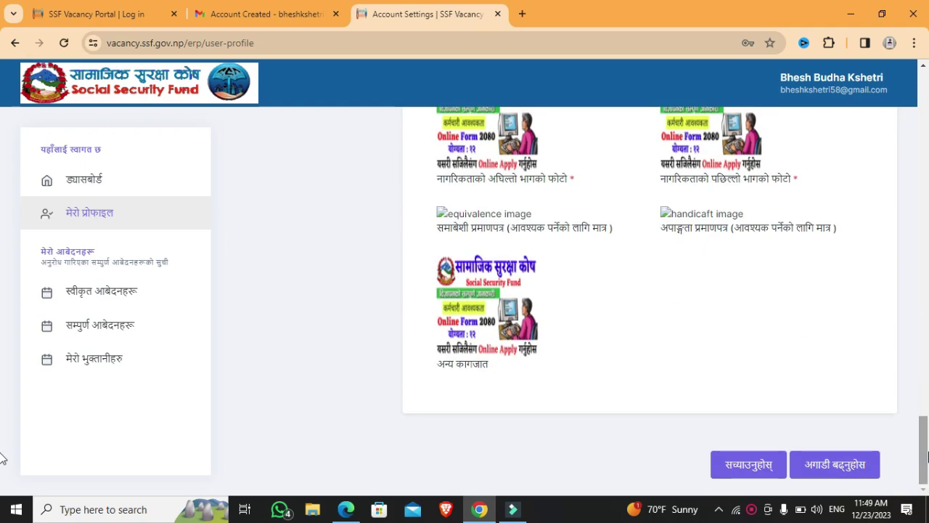
click(838, 471)
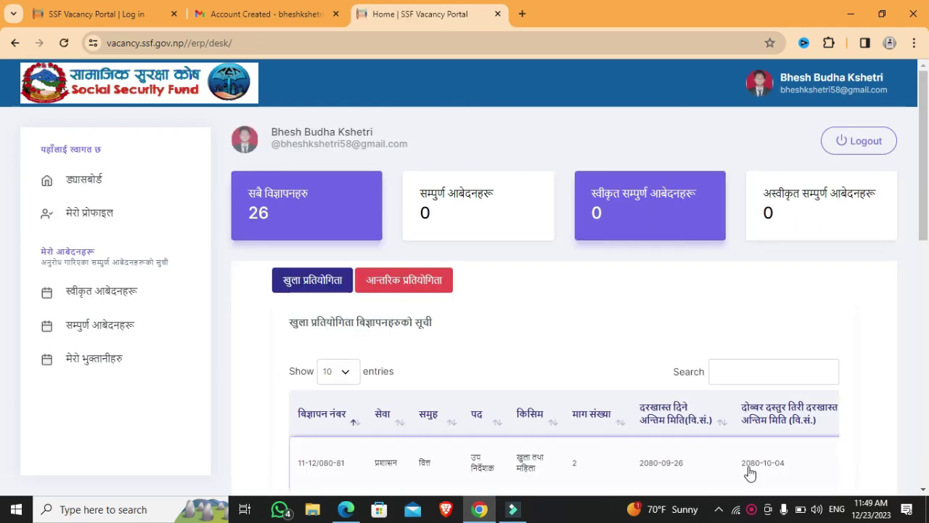
- Go to page 3 of the vacancy table and apply for 53-54/080-81, Assistant Computer Operator
drag(927, 196, 928, 393)
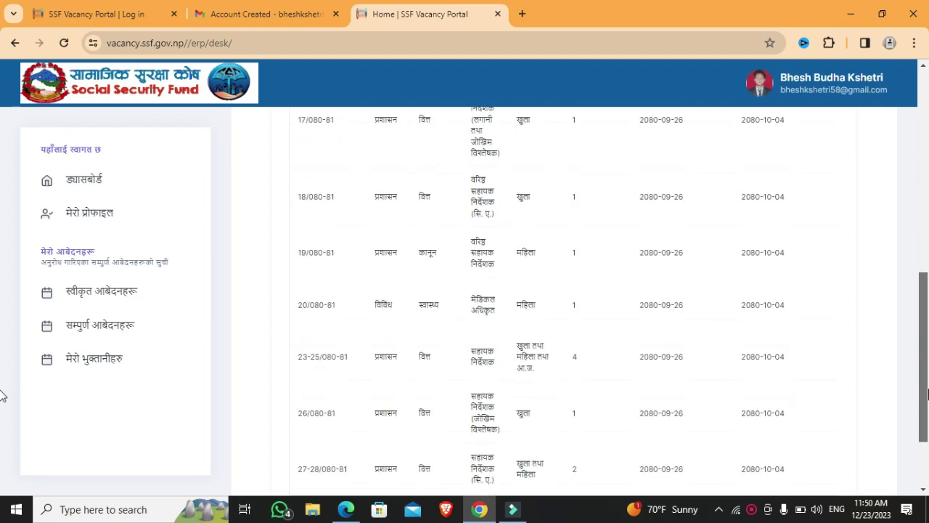
scroll(928, 393, down, 2)
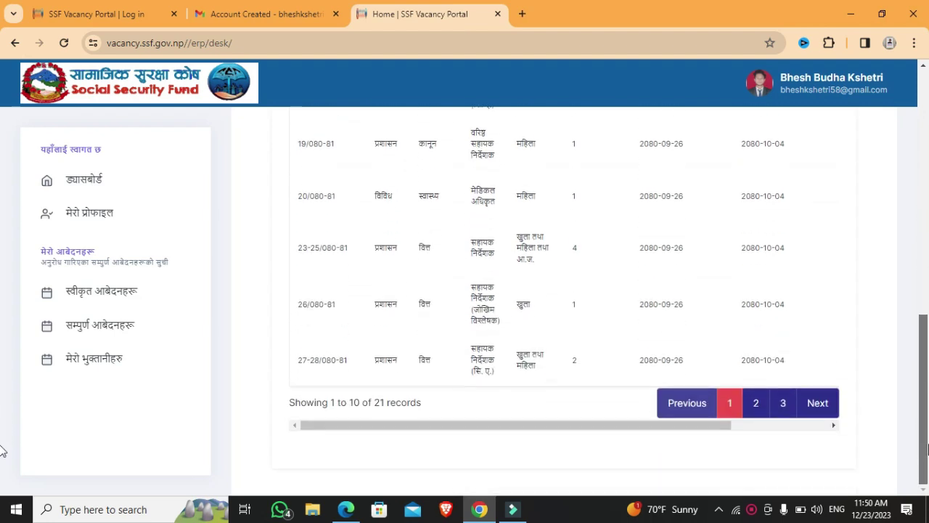
click(755, 405)
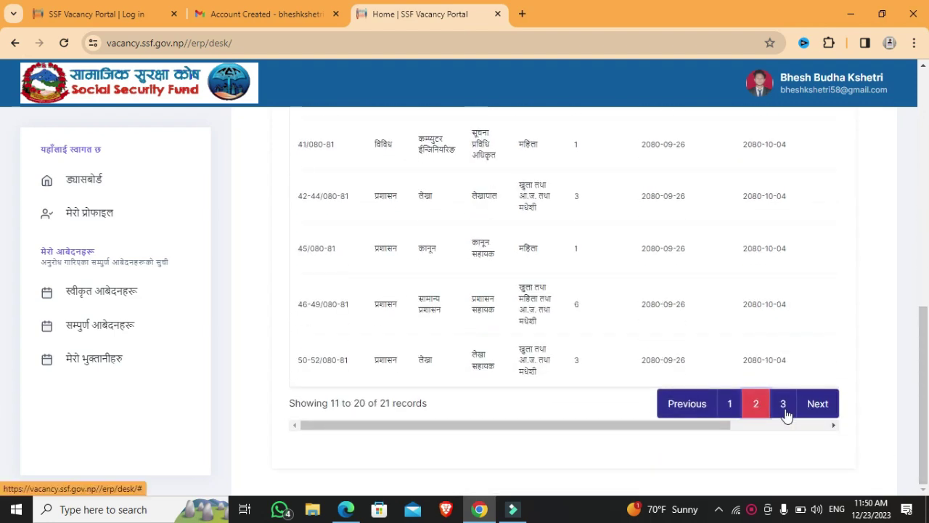
click(785, 411)
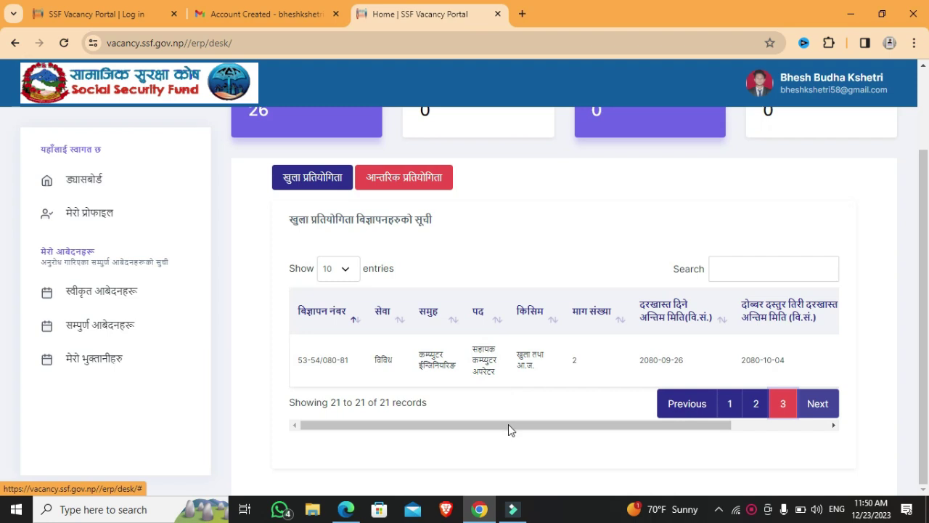
drag(509, 428, 683, 436)
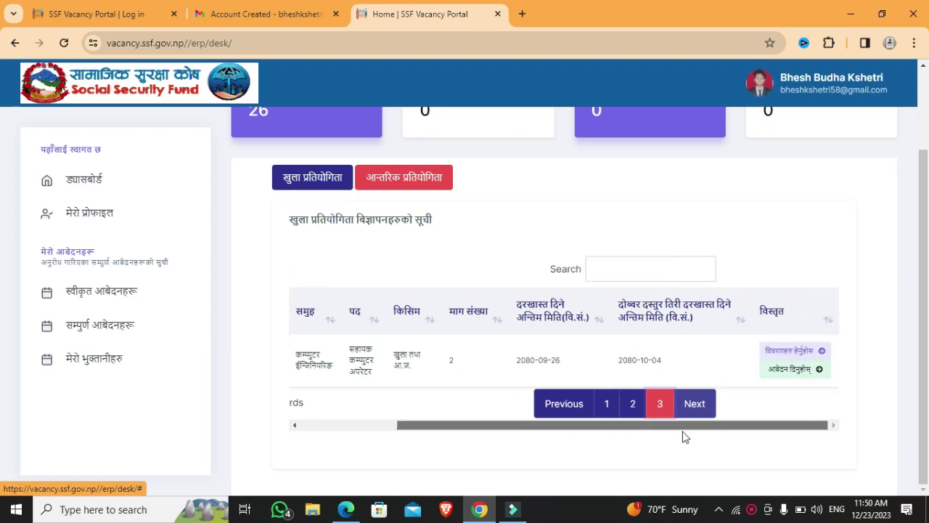
click(809, 377)
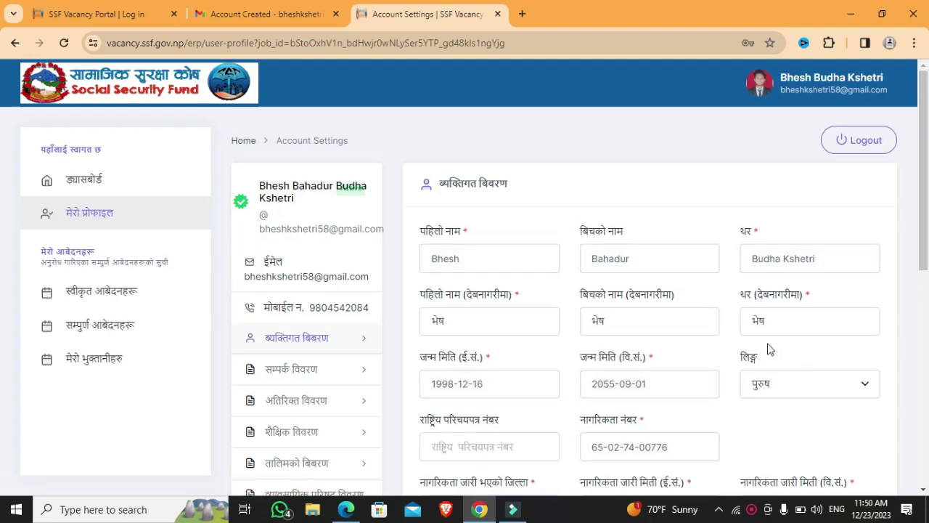
- Re-save the personal, contact and additional details sections
scroll(925, 290, down, 3)
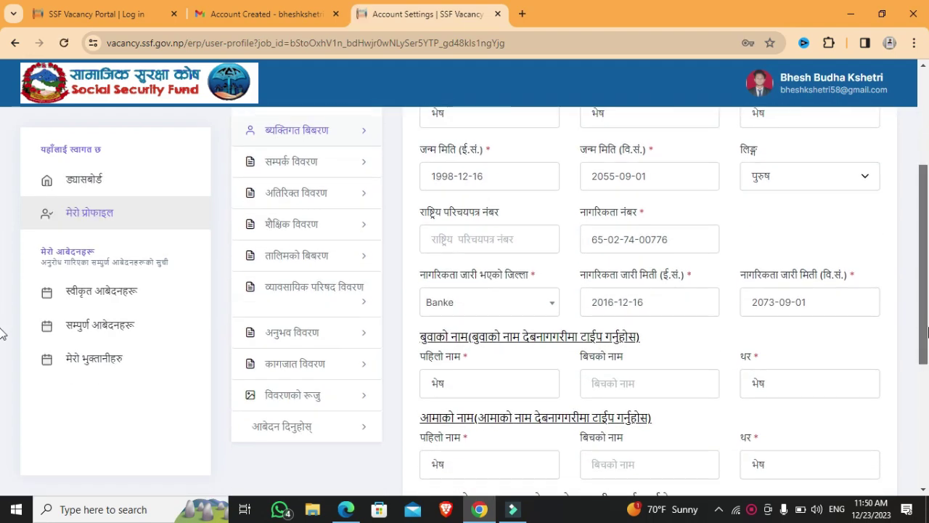
scroll(762, 436, down, 4)
click(762, 435)
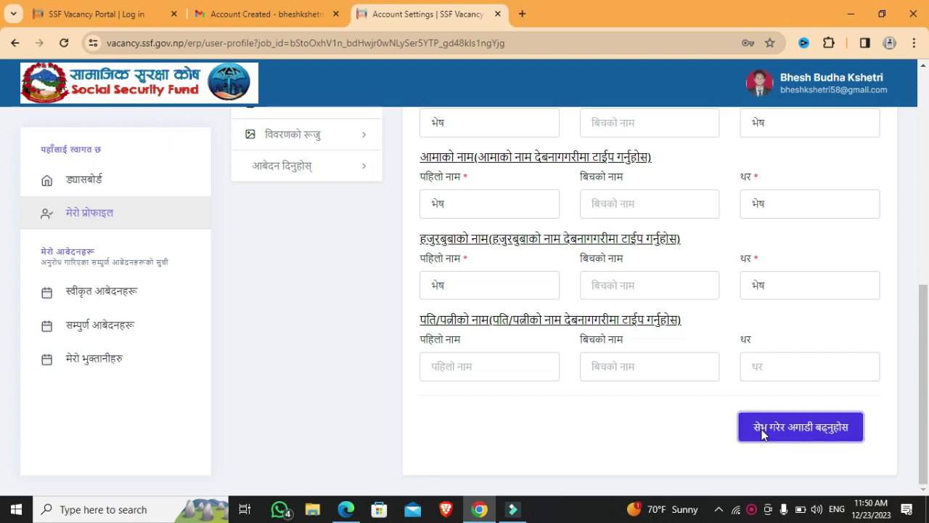
click(762, 435)
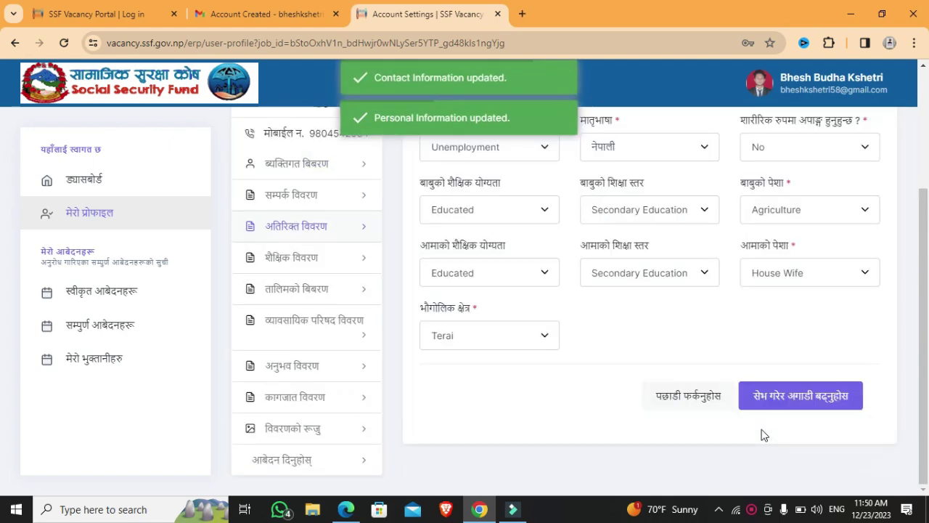
click(779, 394)
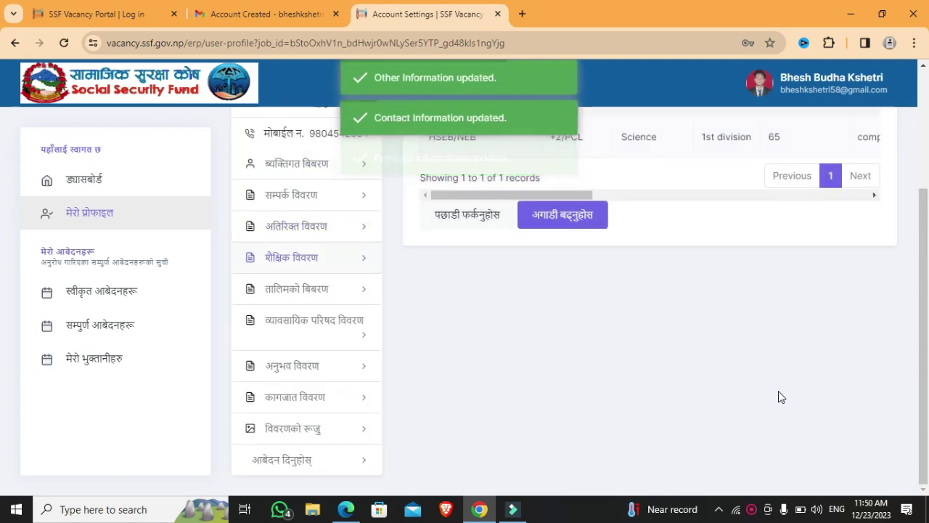
- Pass through education, training, council and experience, then save the documents to reach the review
click(594, 220)
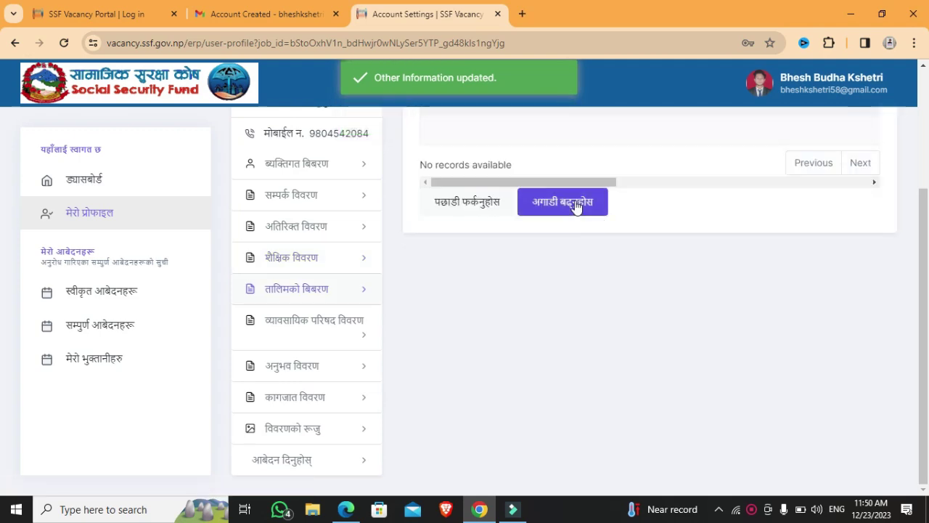
click(577, 208)
click(576, 207)
click(575, 206)
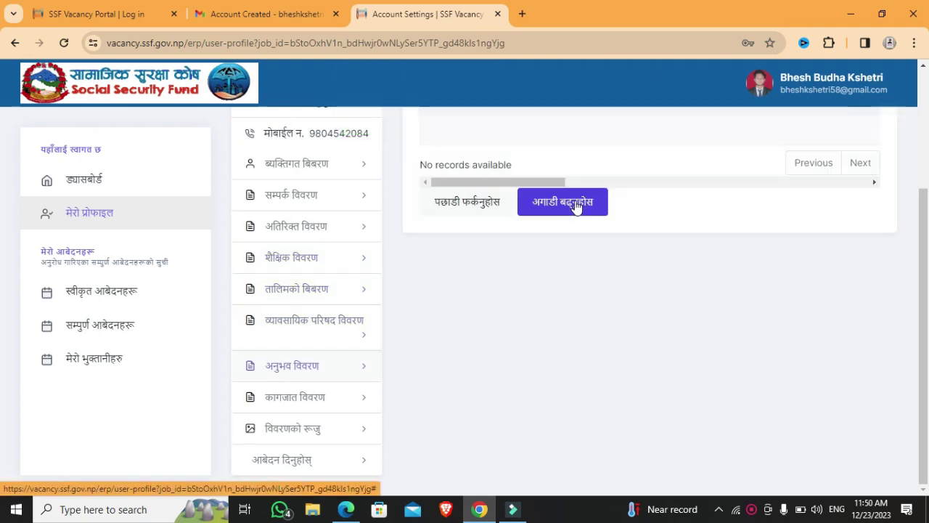
scroll(928, 249, down, 4)
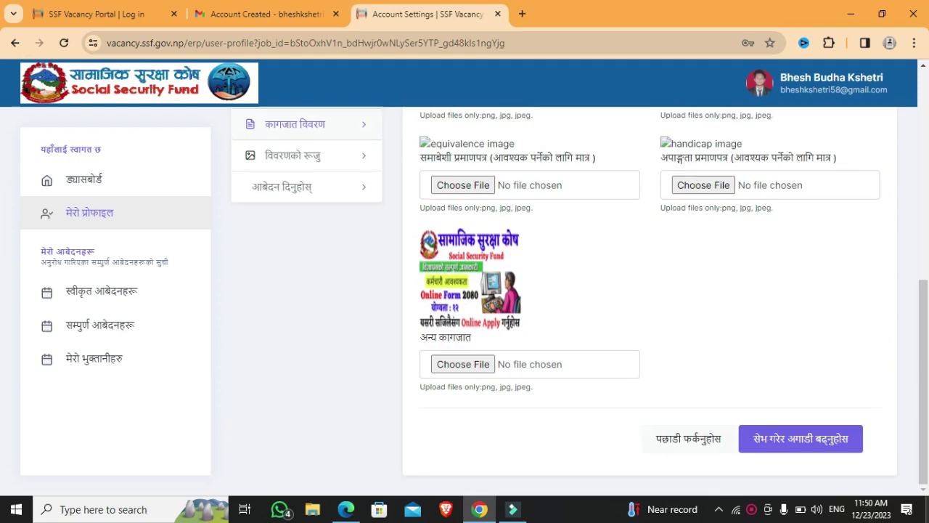
click(791, 446)
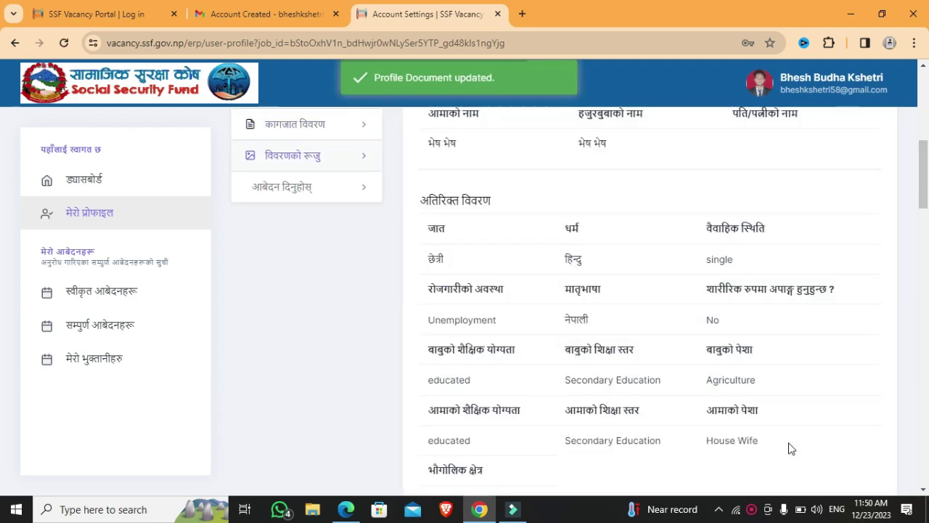
scroll(3, 239, down, 5)
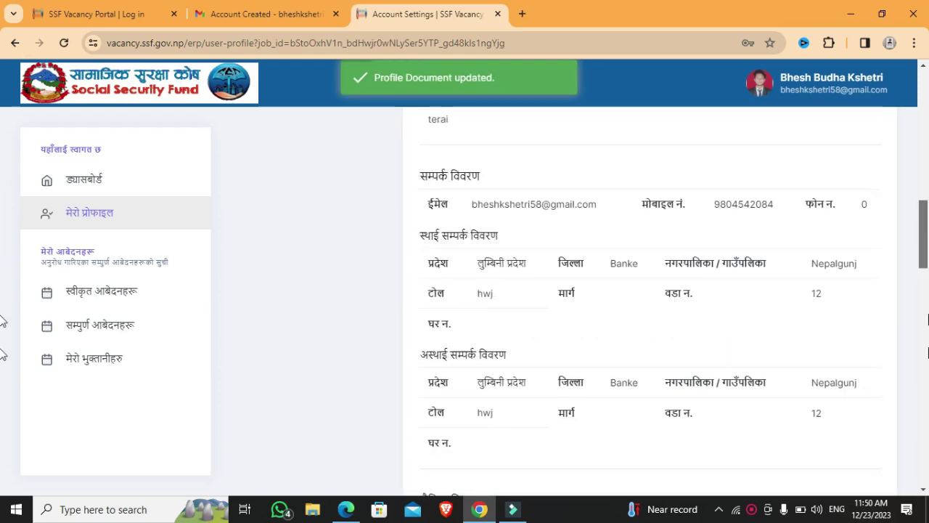
scroll(4, 319, down, 6)
- Apply for the खुला group of 53/080-81 only, dropping आ.ज., for a 400 fee
click(844, 472)
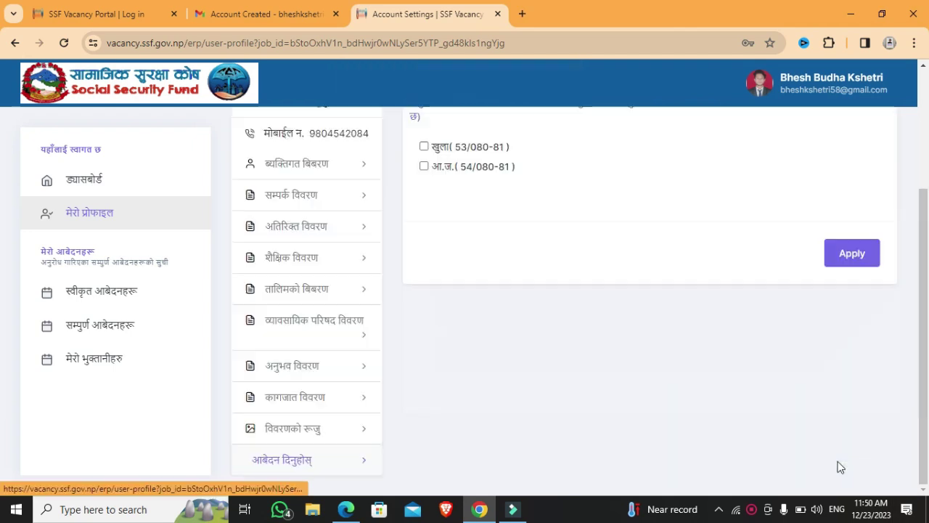
drag(926, 263, 924, 157)
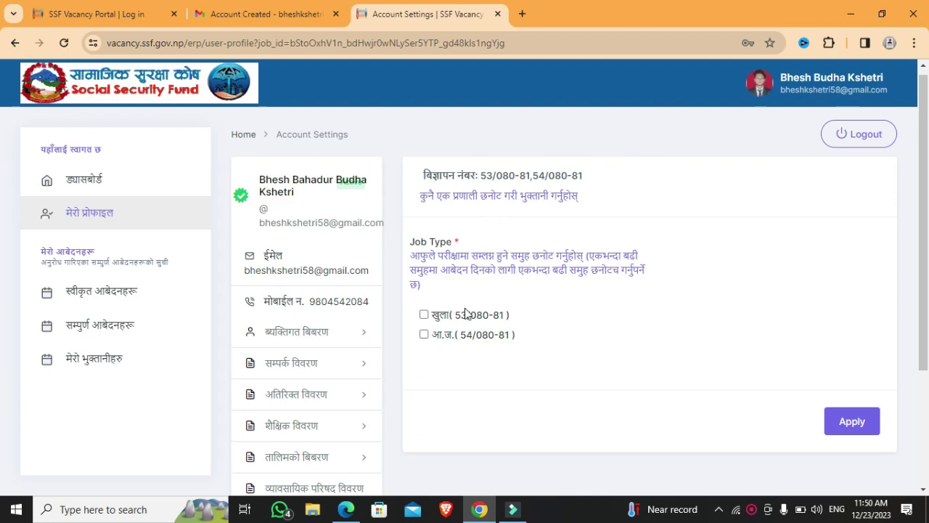
click(424, 315)
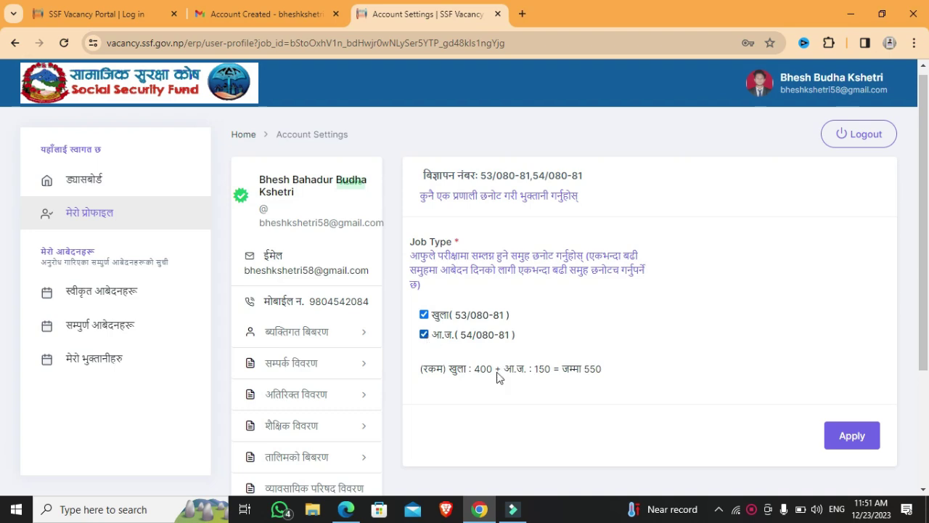
click(425, 336)
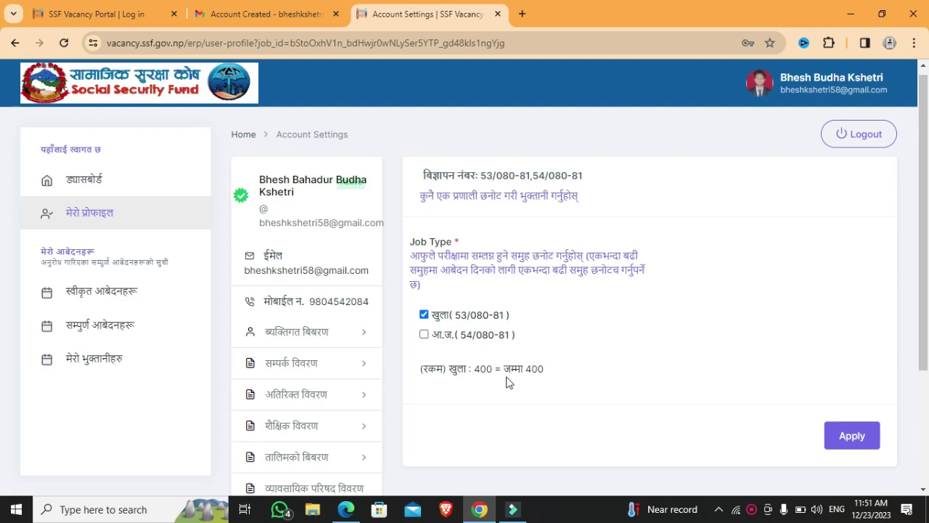
click(858, 436)
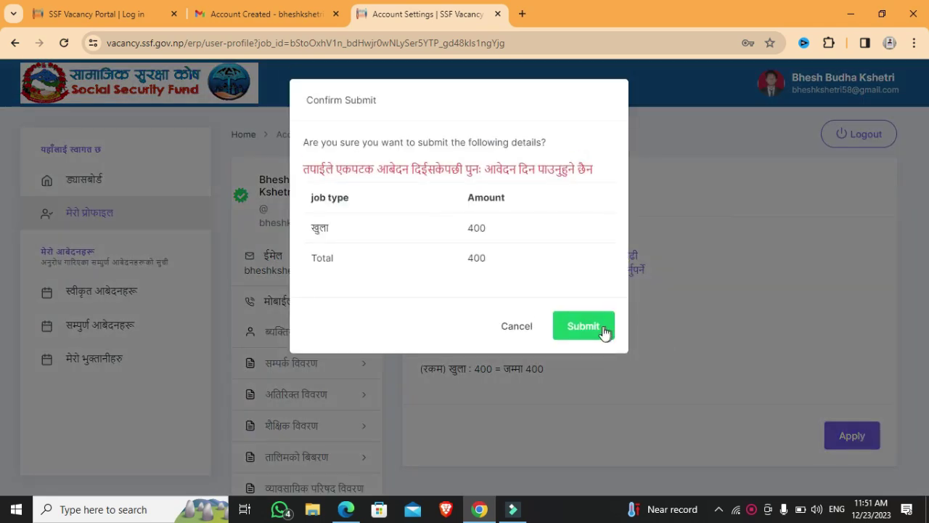
- Submit the 400 application to reach eSewa/Khalti payment, then log out to the login page
click(593, 332)
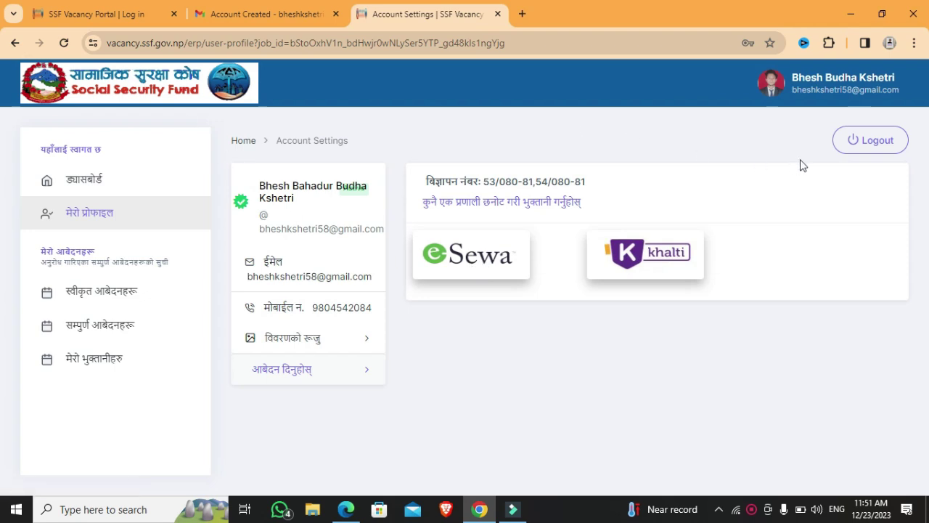
click(863, 151)
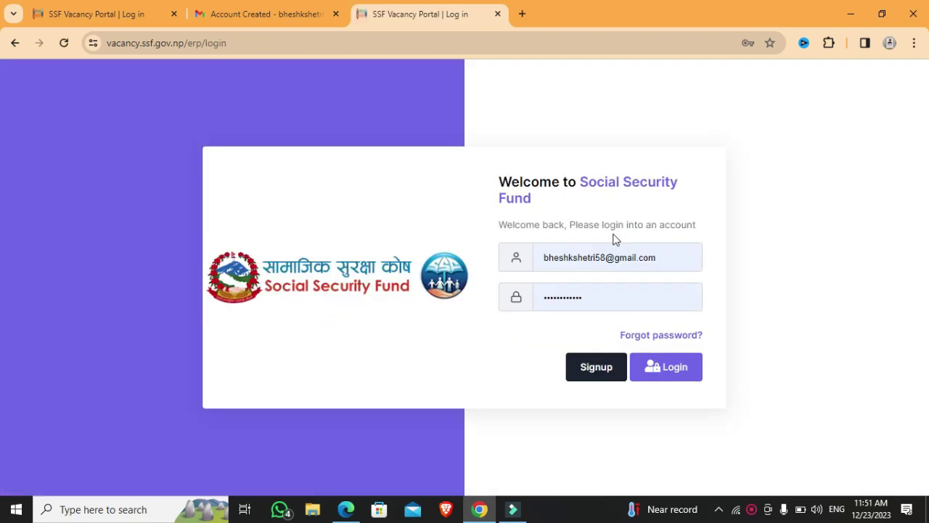
click(564, 295)
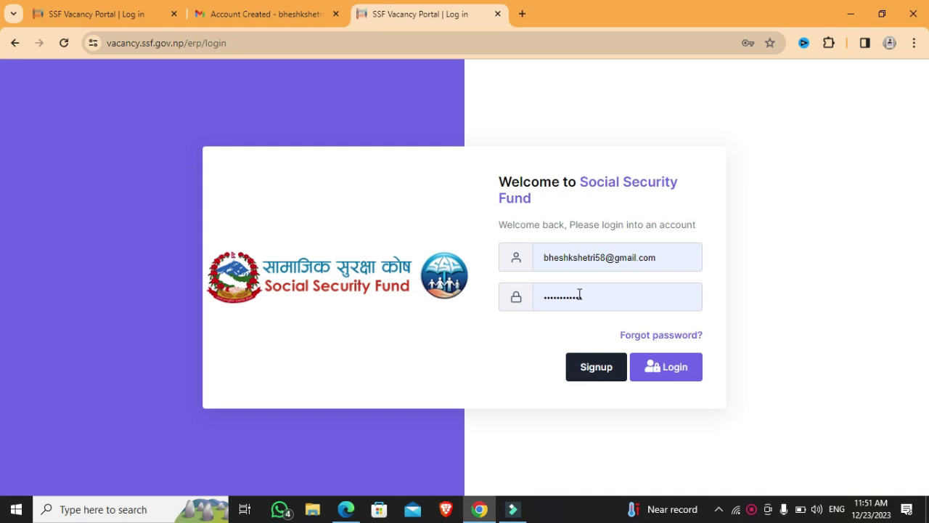